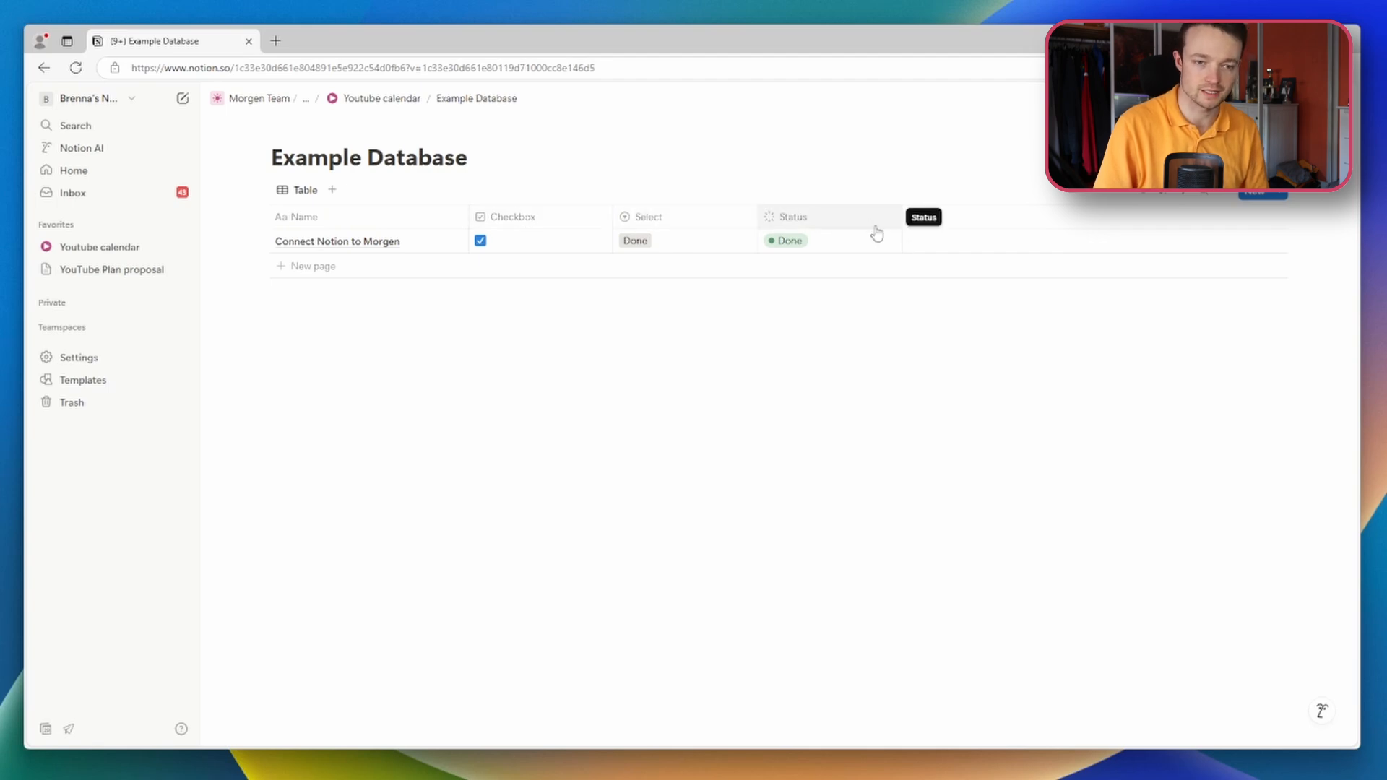
pyautogui.click(914, 219)
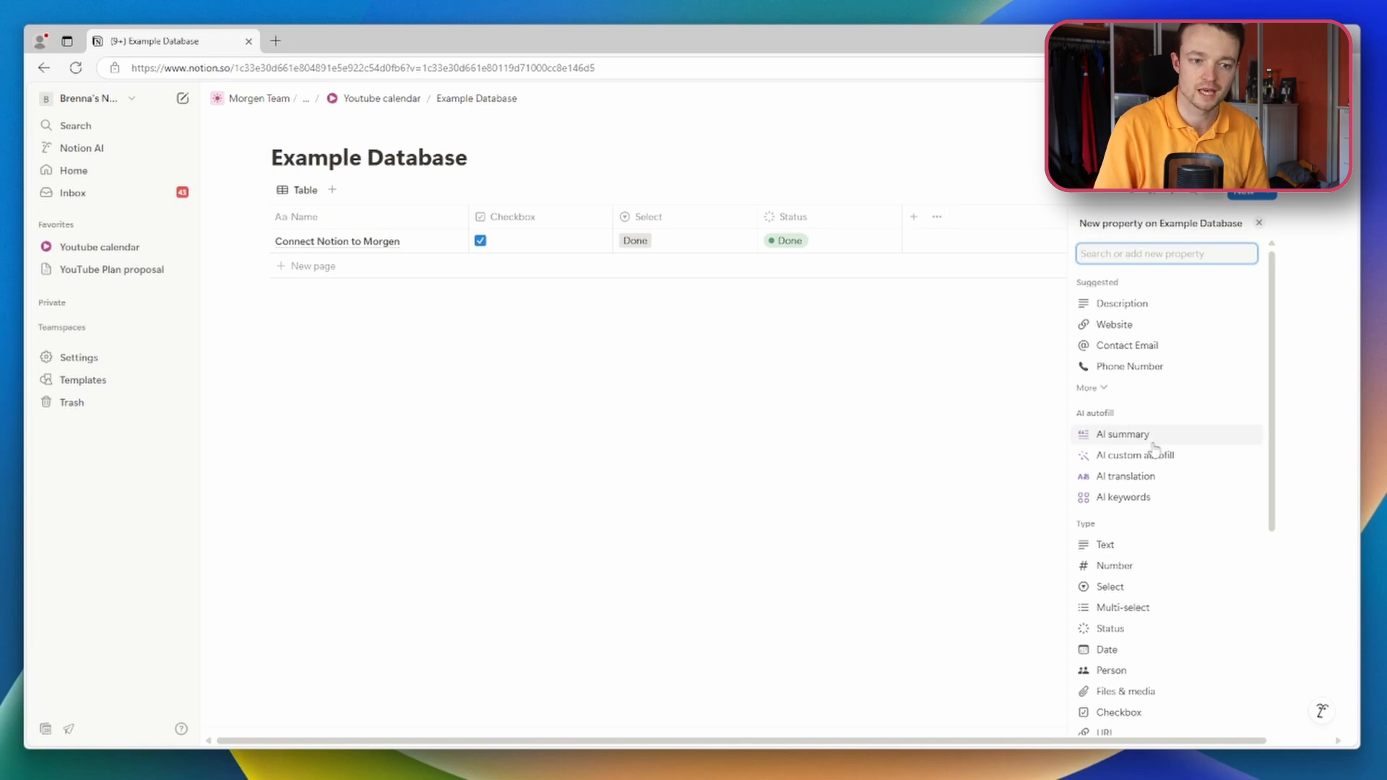
pyautogui.write('ch')
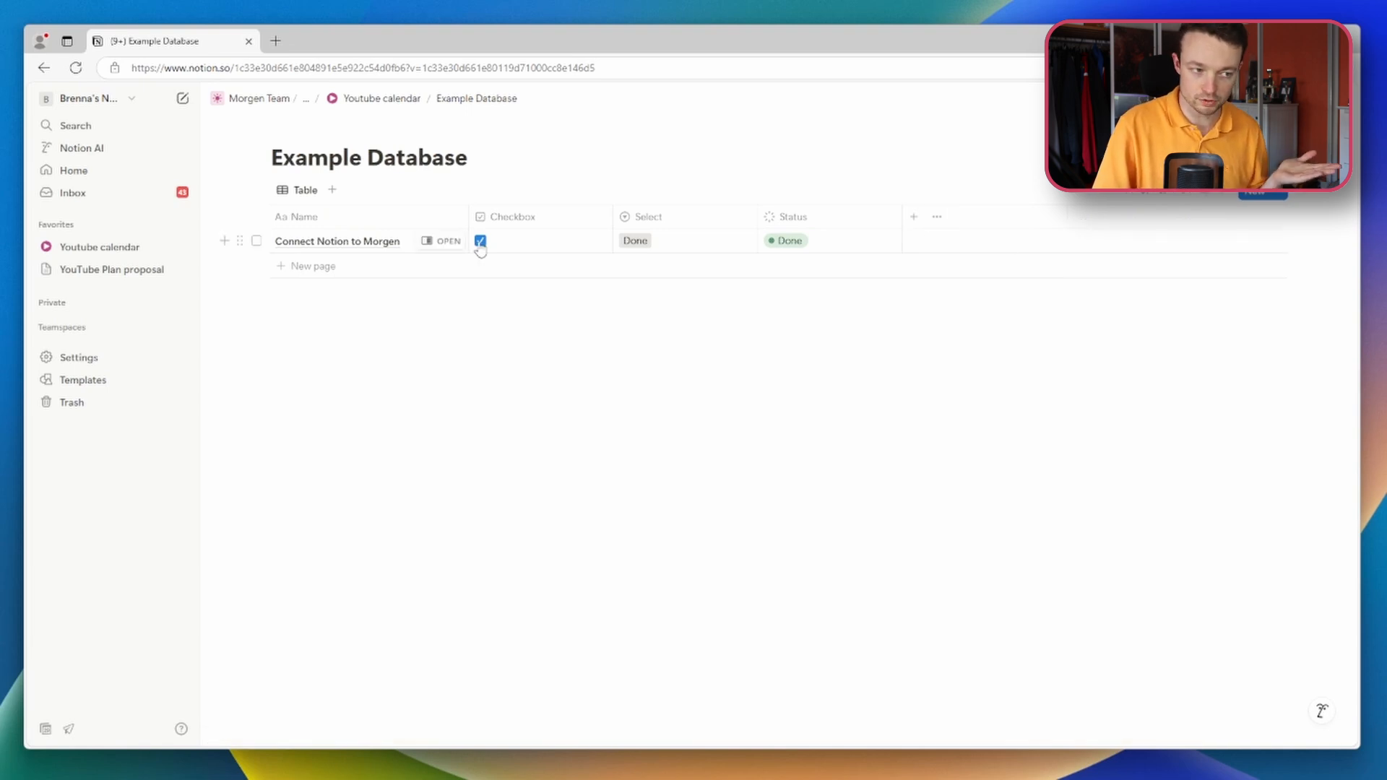
pyautogui.click(480, 244)
pyautogui.click(480, 244)
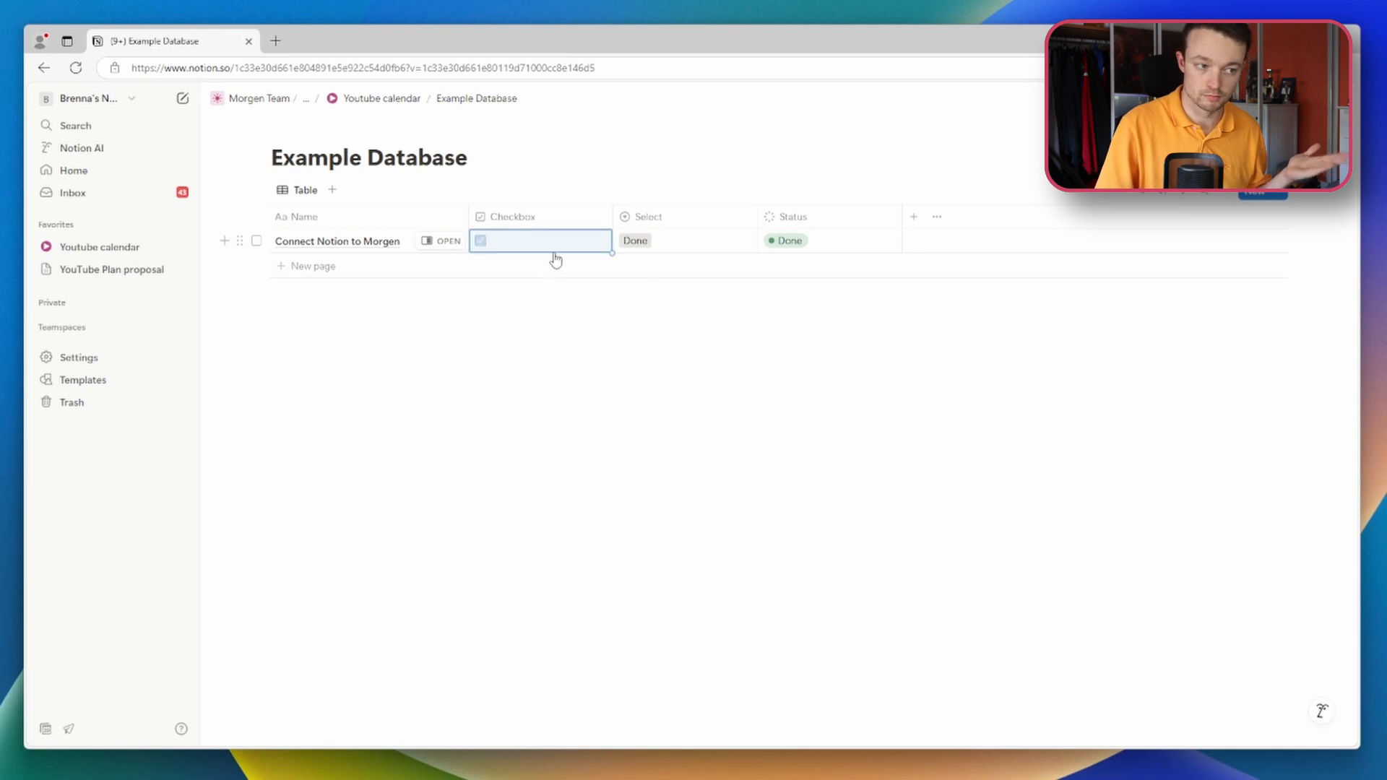
# Step: Add an "In progress" option to the task's Select property and place it between Todo and Done
pyautogui.click(671, 241)
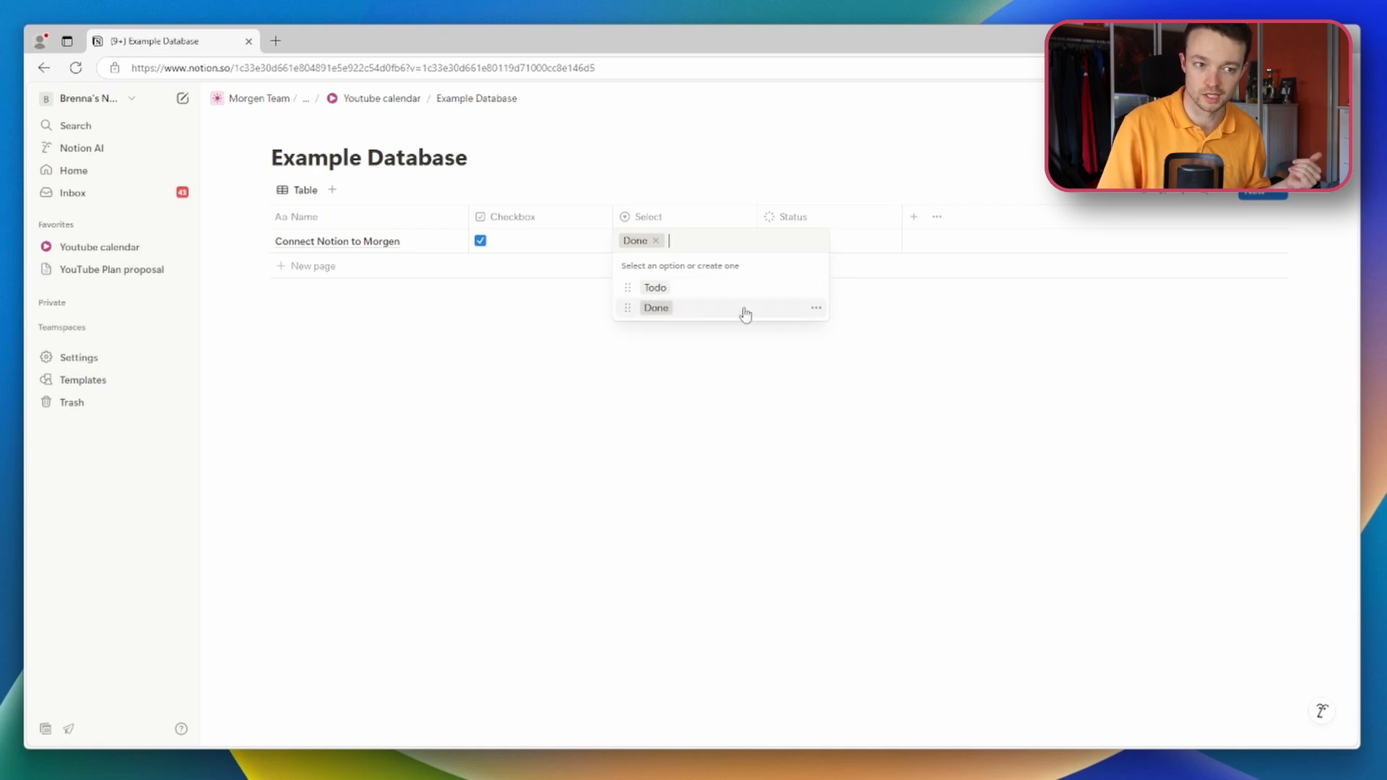
pyautogui.write('In progress')
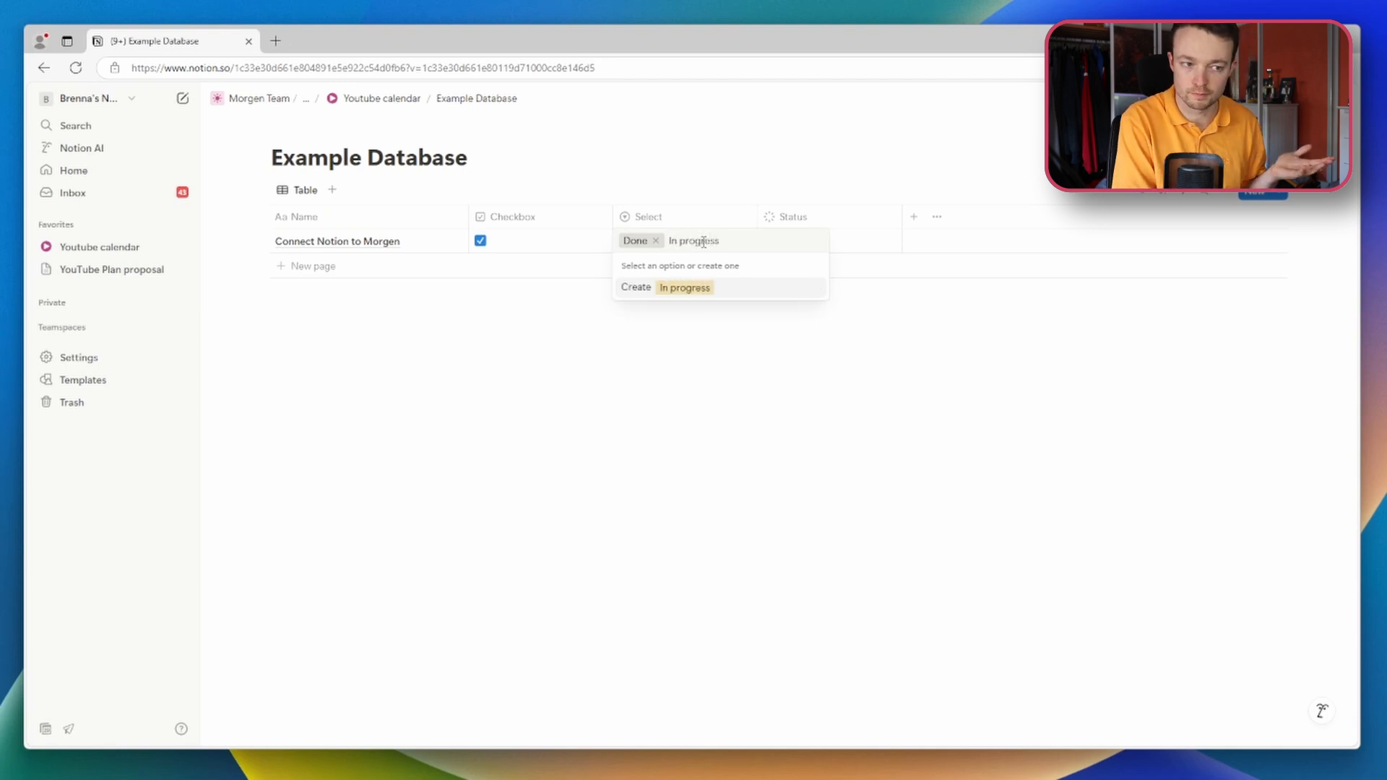
pyautogui.press('Return')
pyautogui.click(704, 242)
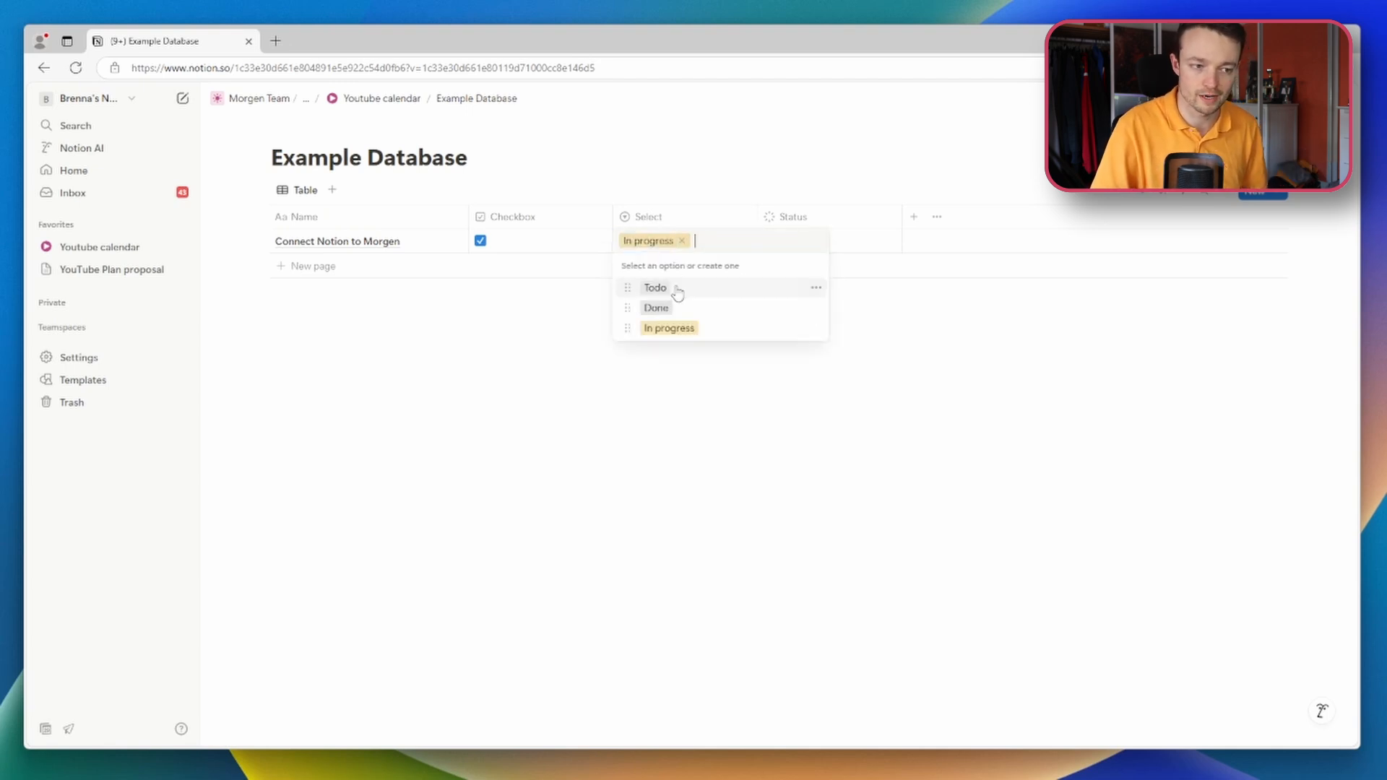
pyautogui.moveTo(628, 308); pyautogui.dragTo(628, 326)
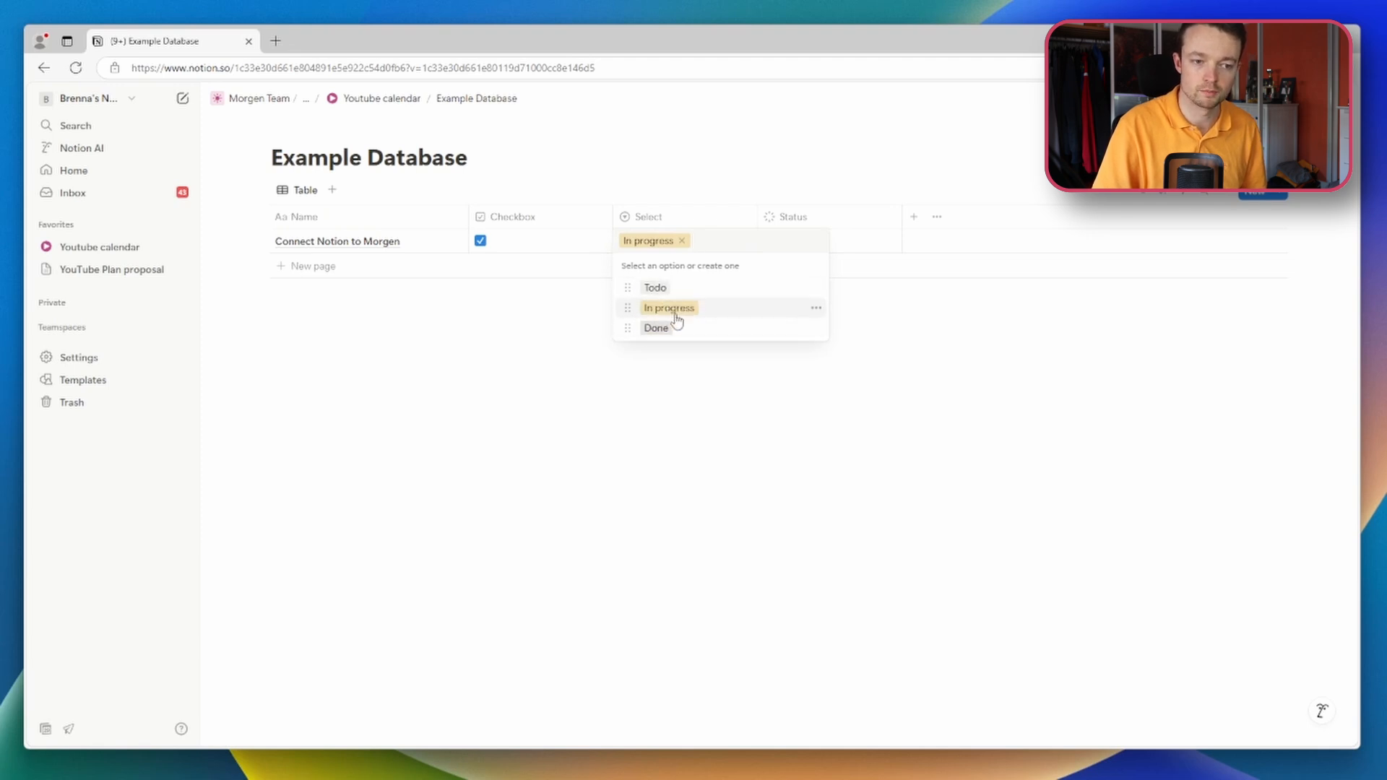
pyautogui.click(823, 241)
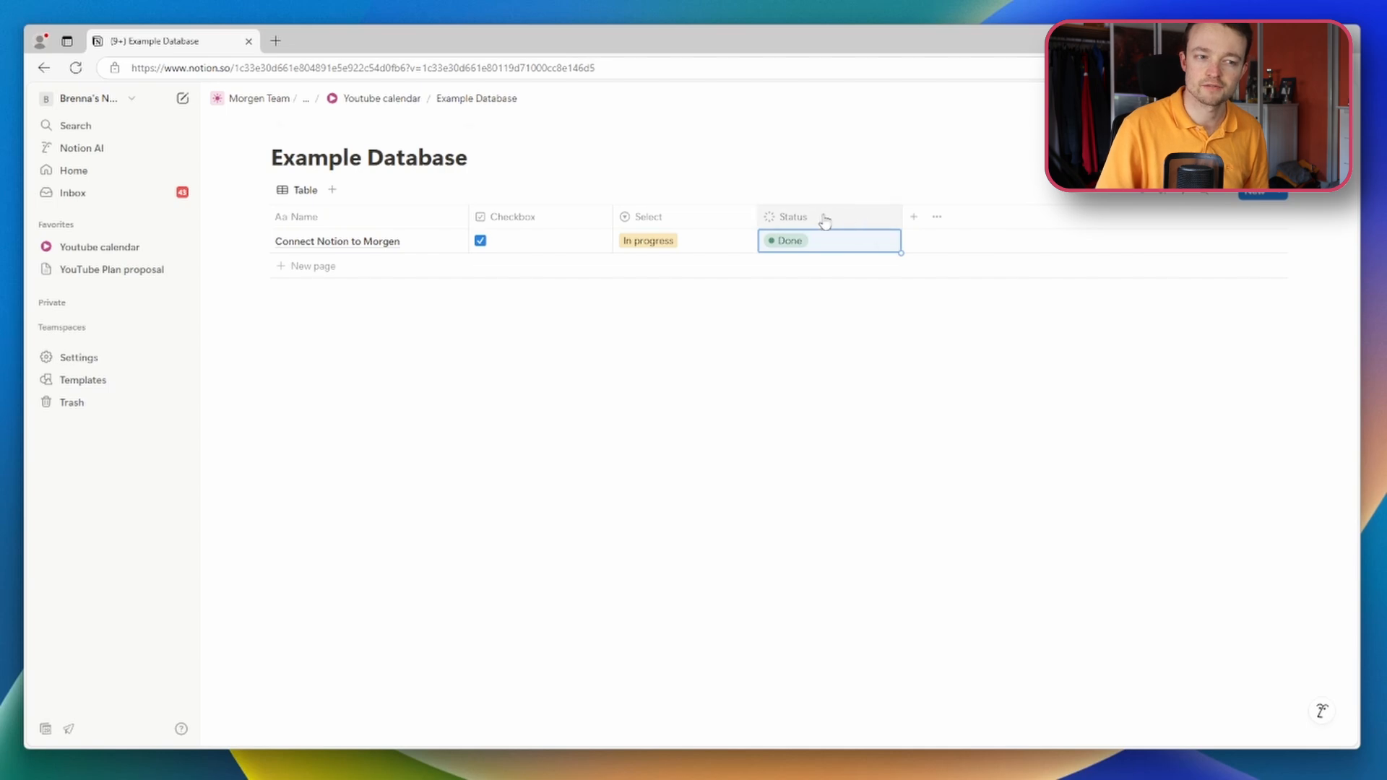
# Step: Edit the Status property and add a "Publish" option to its Complete group
pyautogui.click(823, 243)
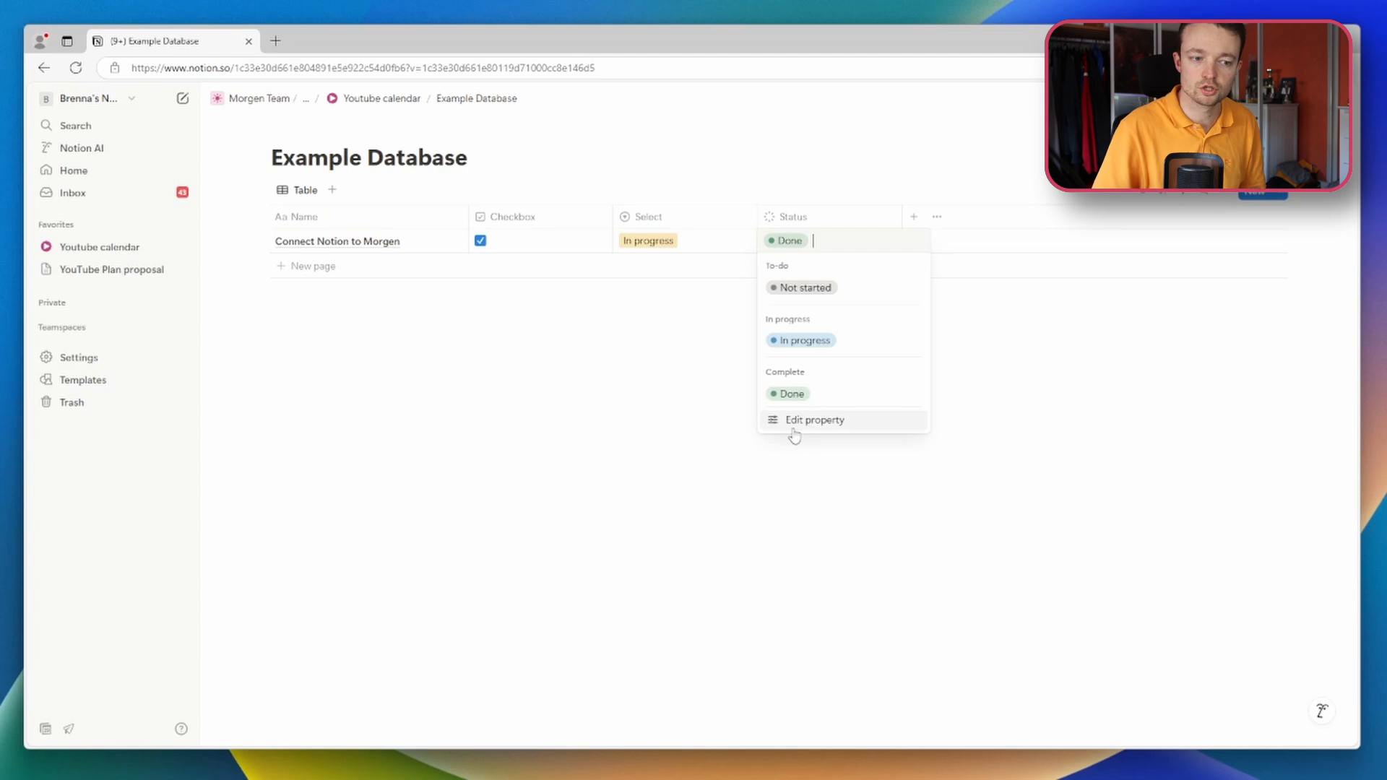
pyautogui.click(816, 422)
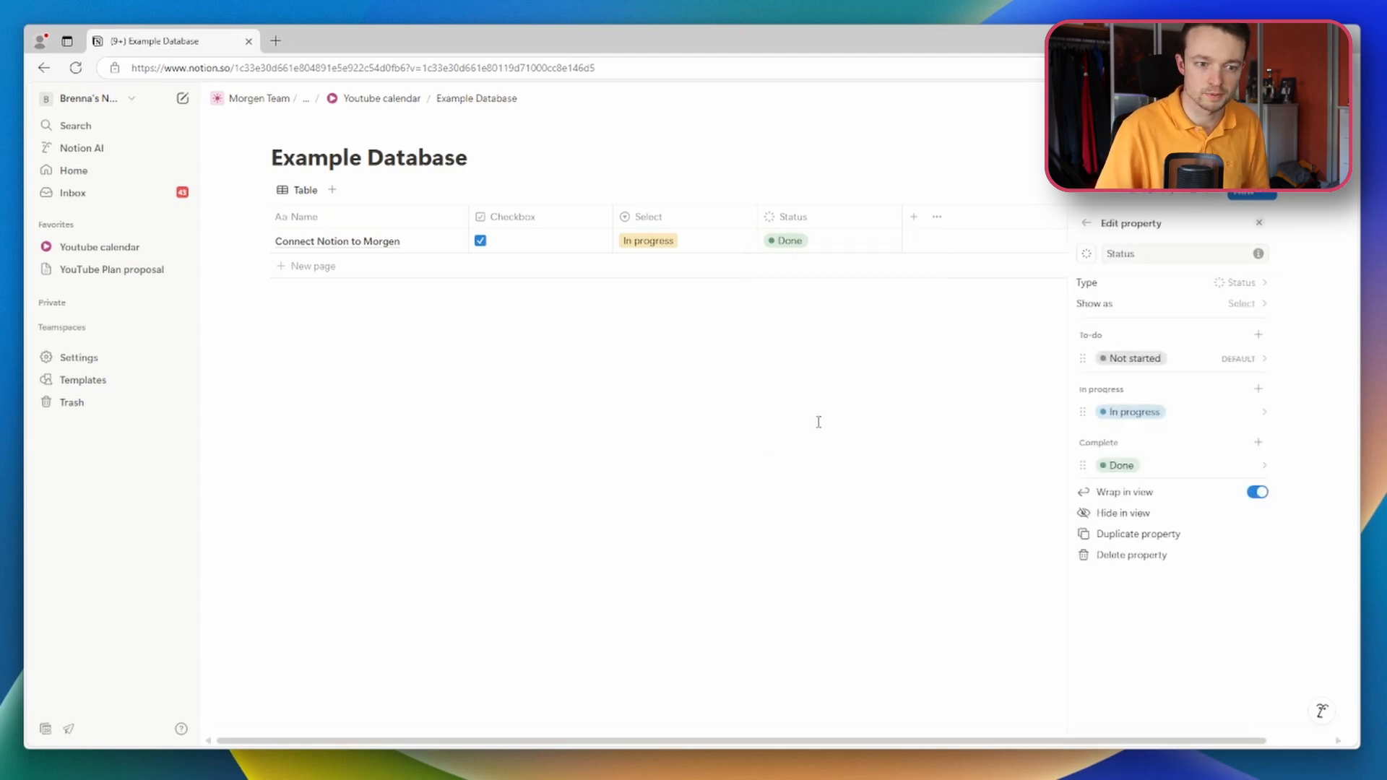
pyautogui.click(1258, 439)
pyautogui.write('Publish')
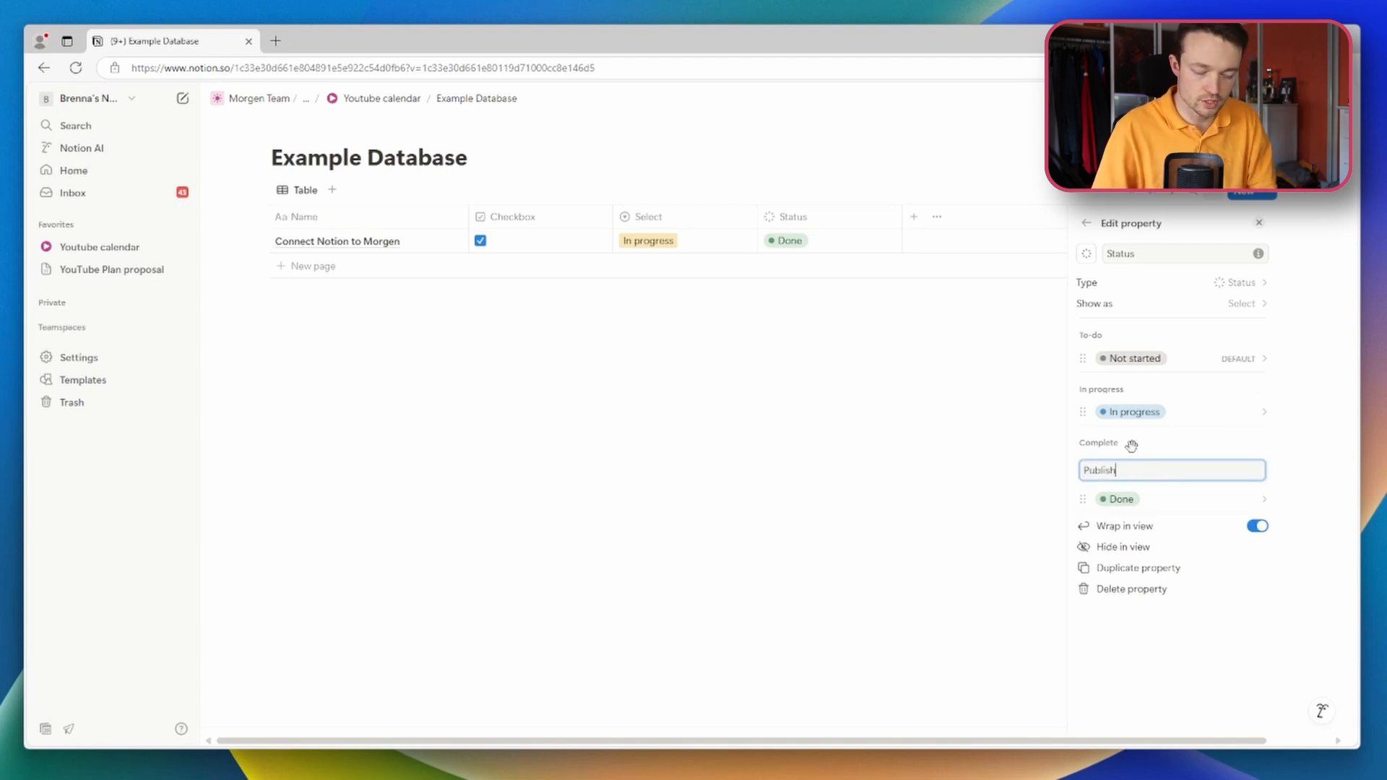
pyautogui.press('Return')
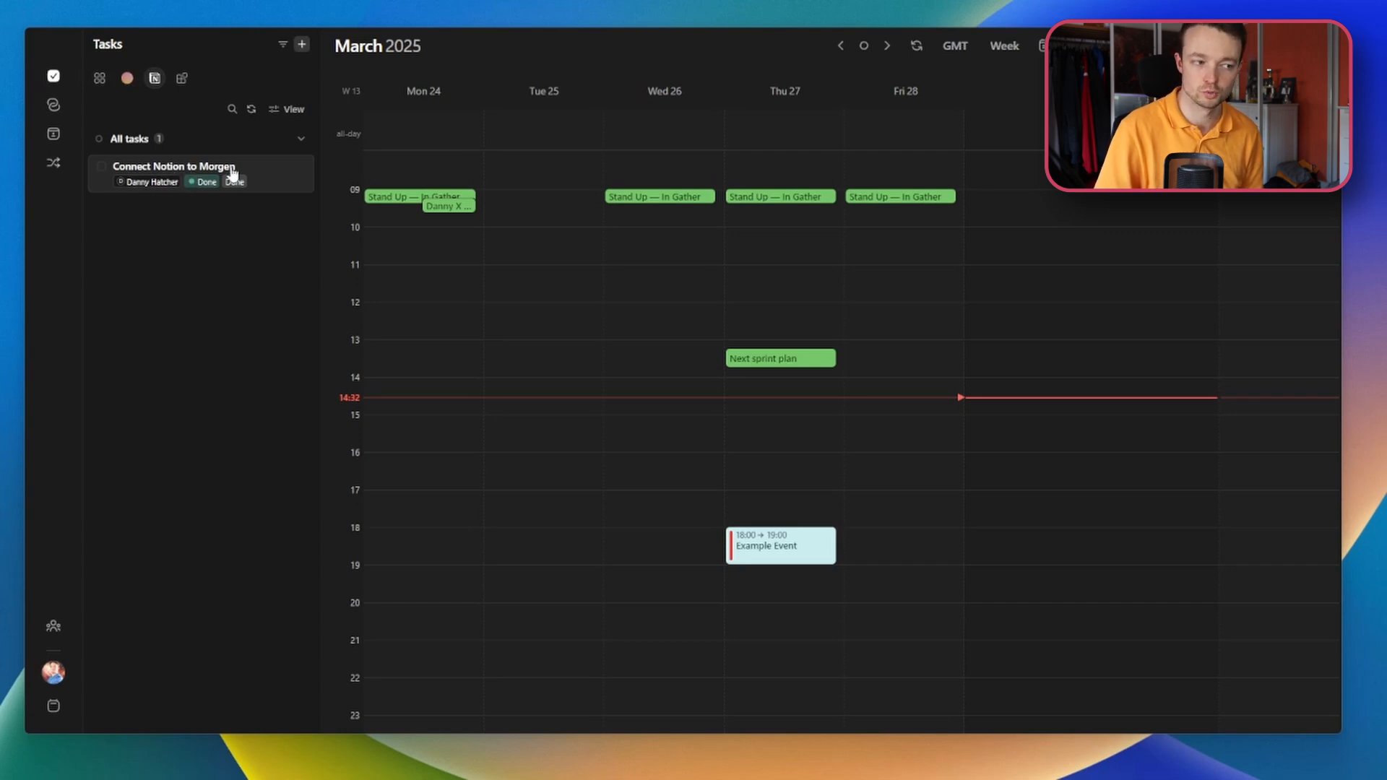
# Step: Open the Notion account preferences from the Morgen task view and review the settings alongside the Notion database
pyautogui.click(293, 112)
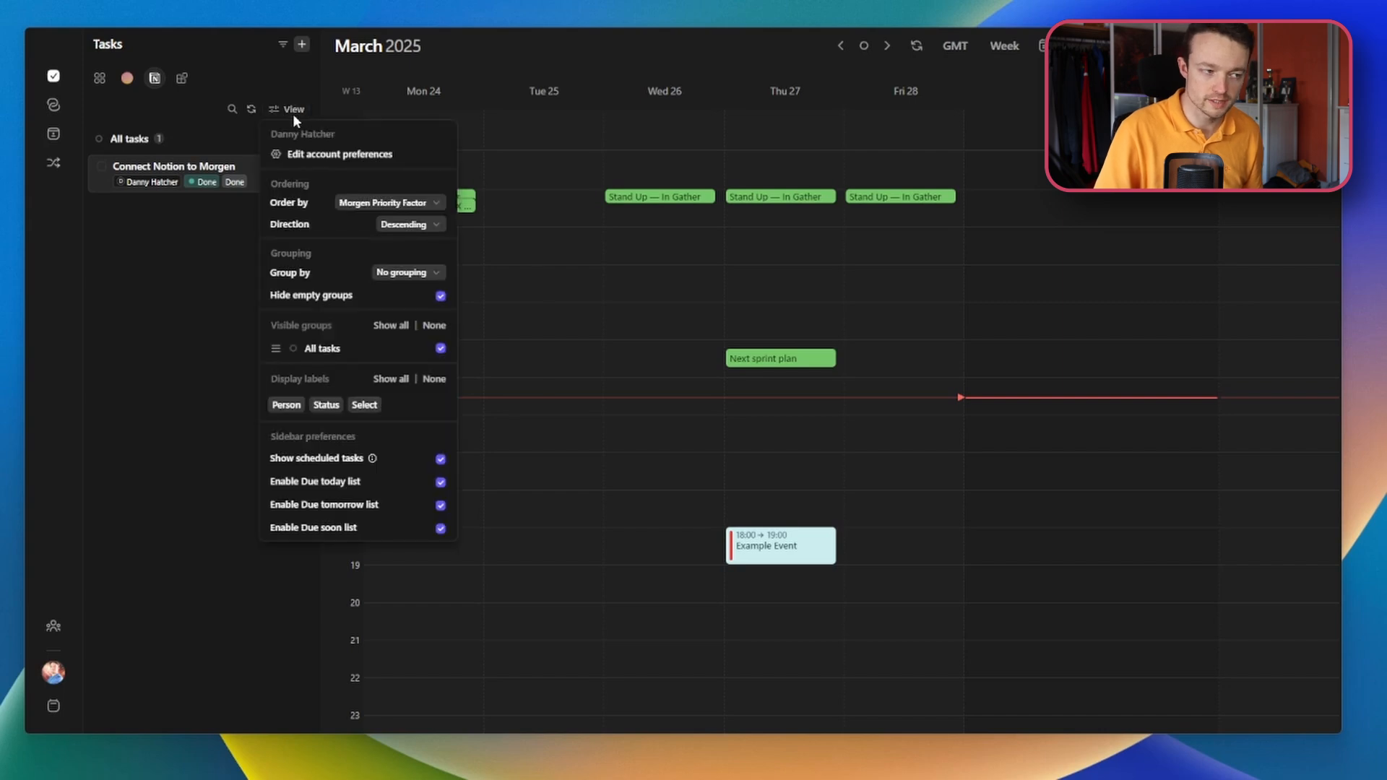
pyautogui.click(354, 156)
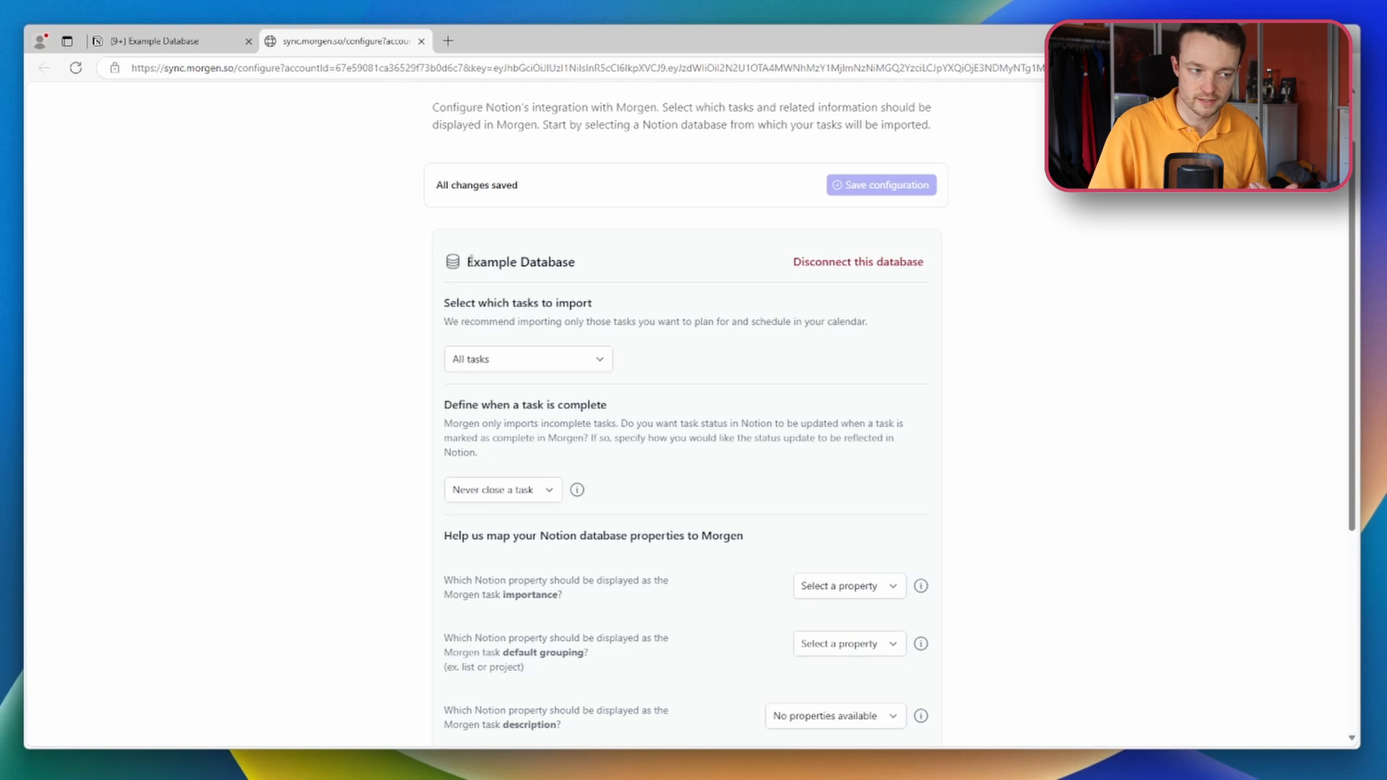
pyautogui.scroll(-2, 613, 264)
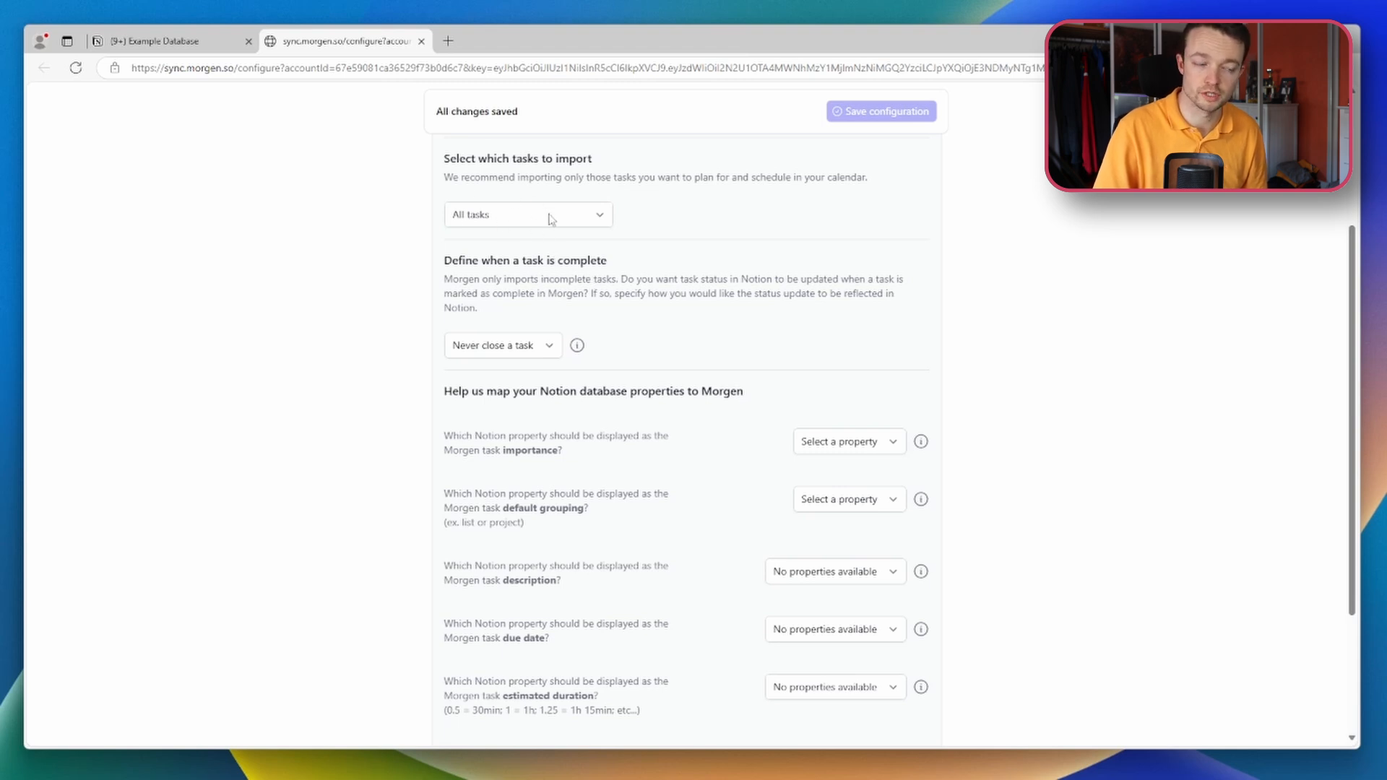
pyautogui.click(185, 48)
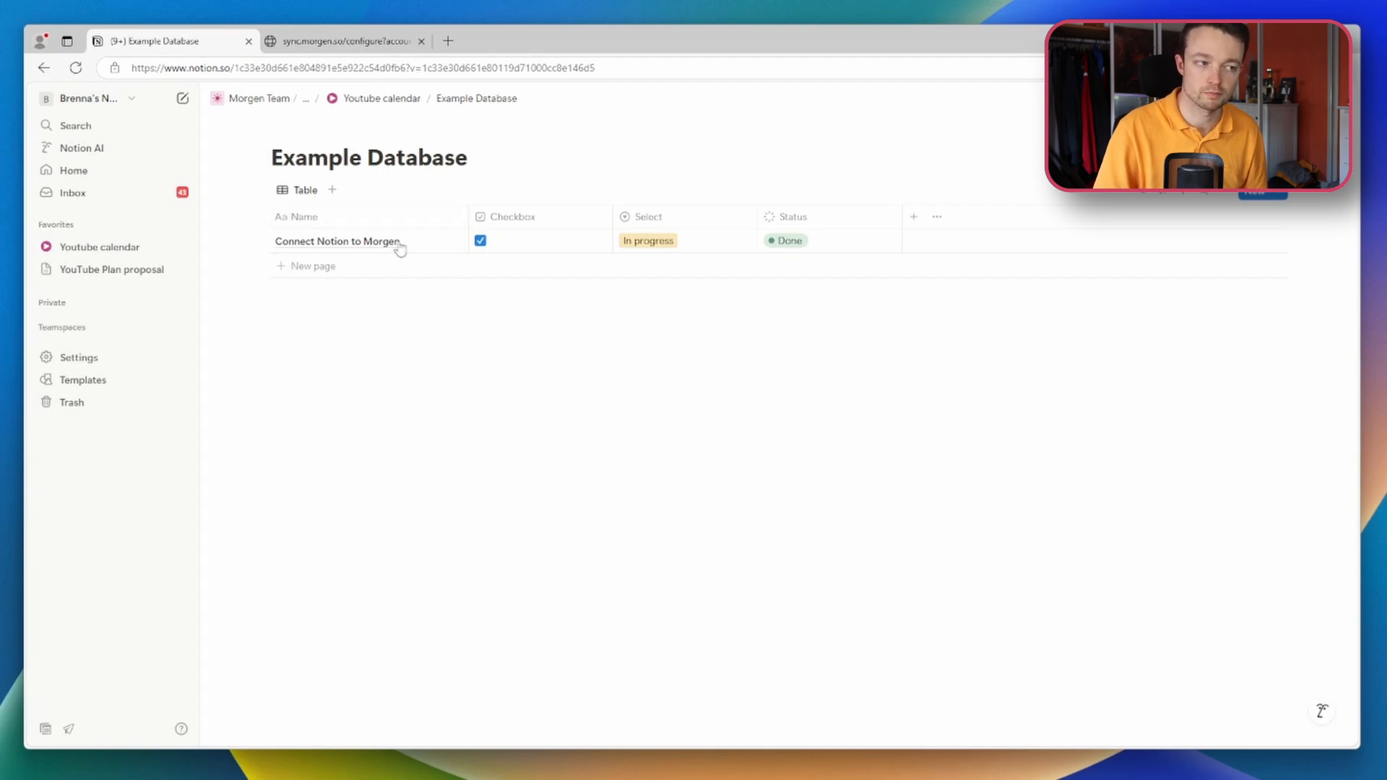
pyautogui.click(359, 48)
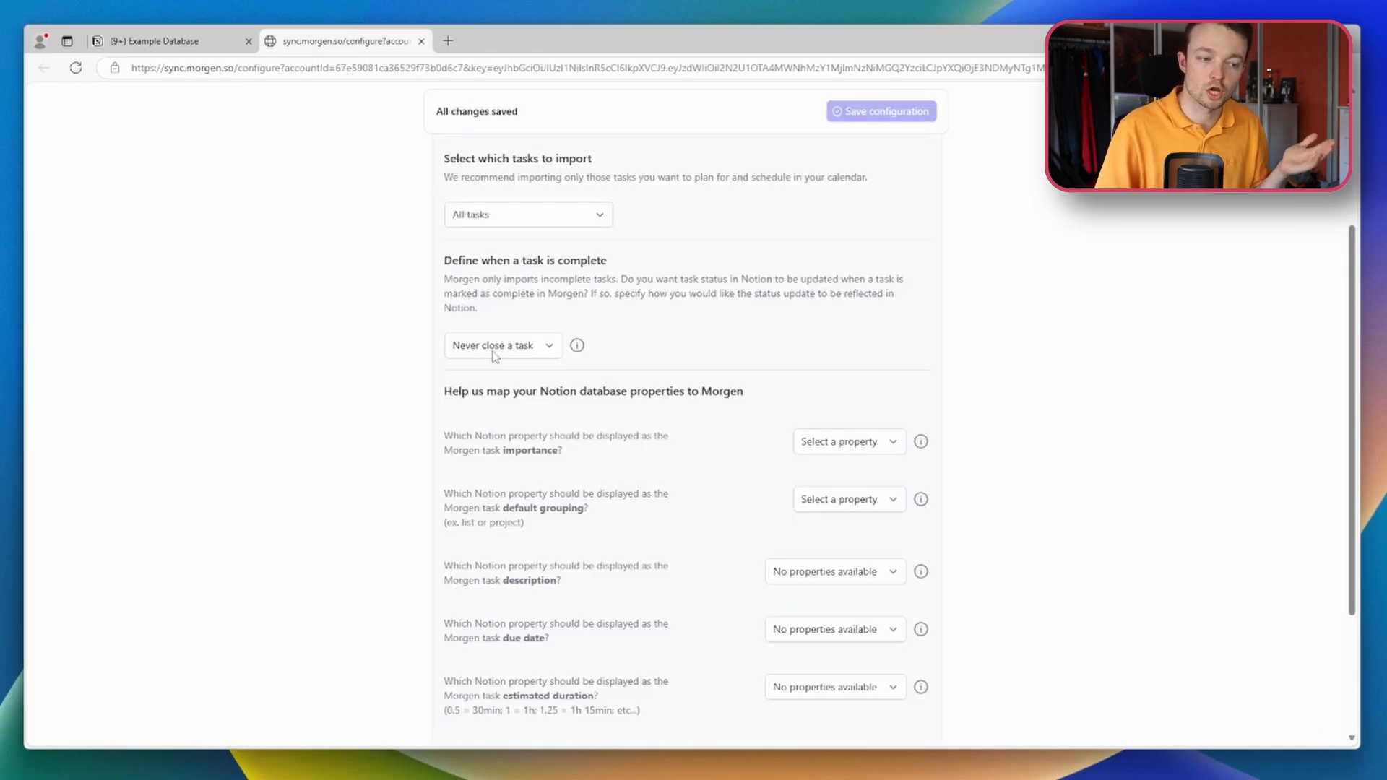
# Step: Define a task as complete when the Checkbox property is selected, save the configuration and return to Morgen
pyautogui.click(554, 352)
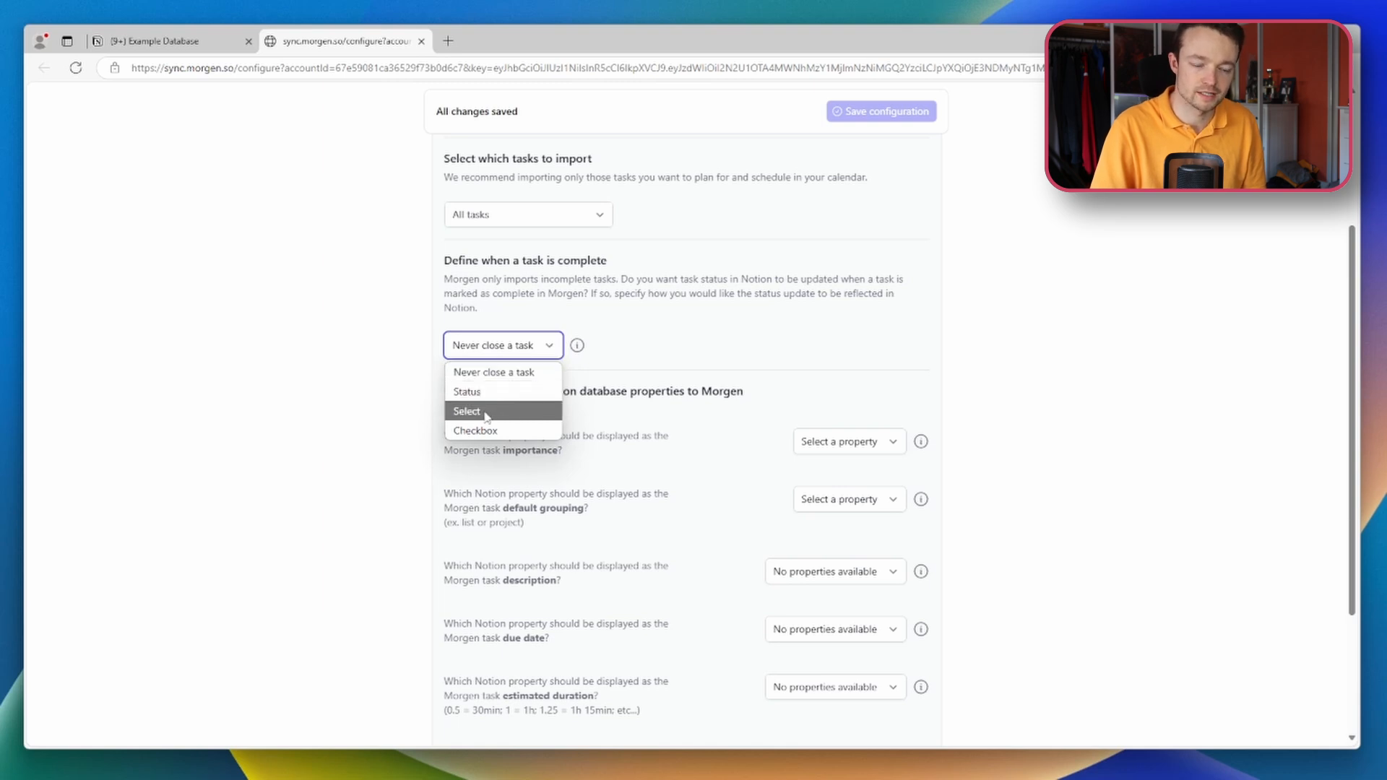
pyautogui.click(576, 349)
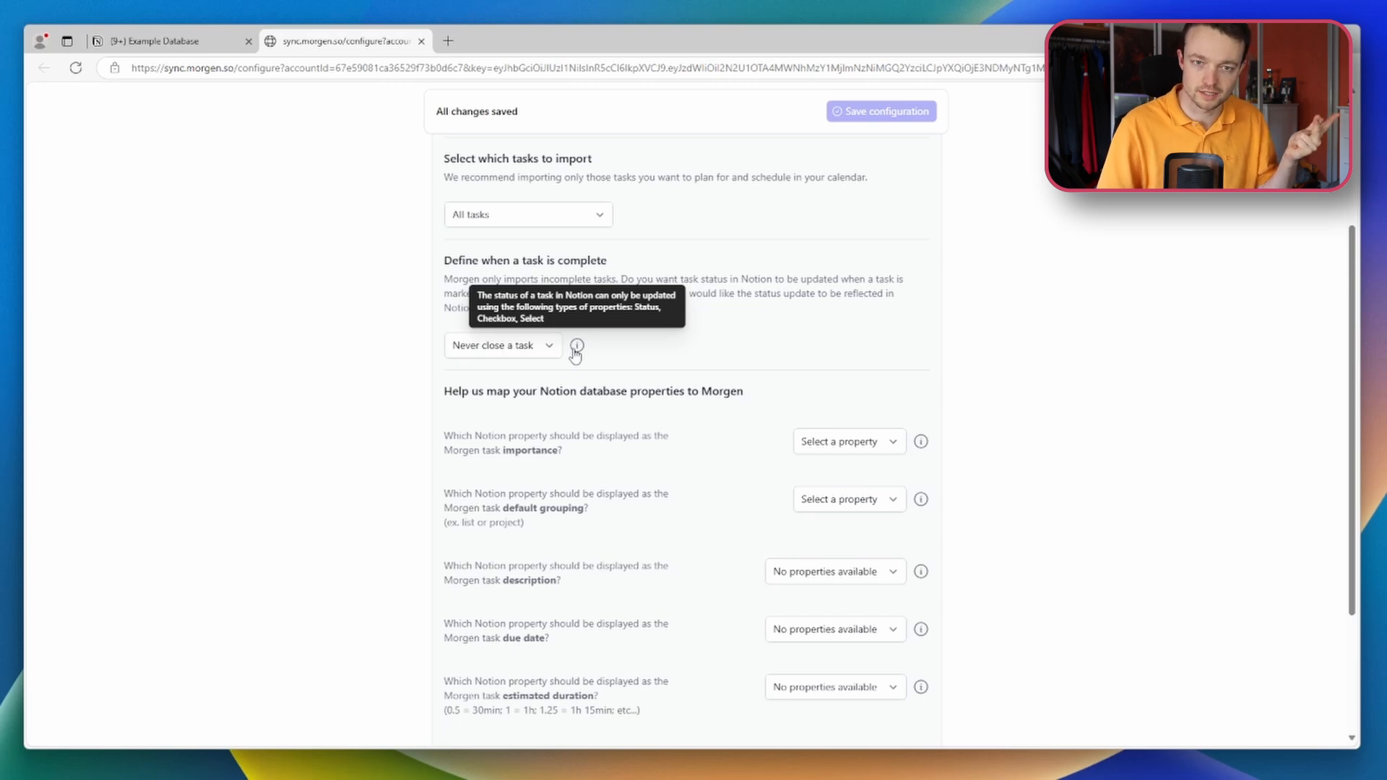
pyautogui.click(520, 346)
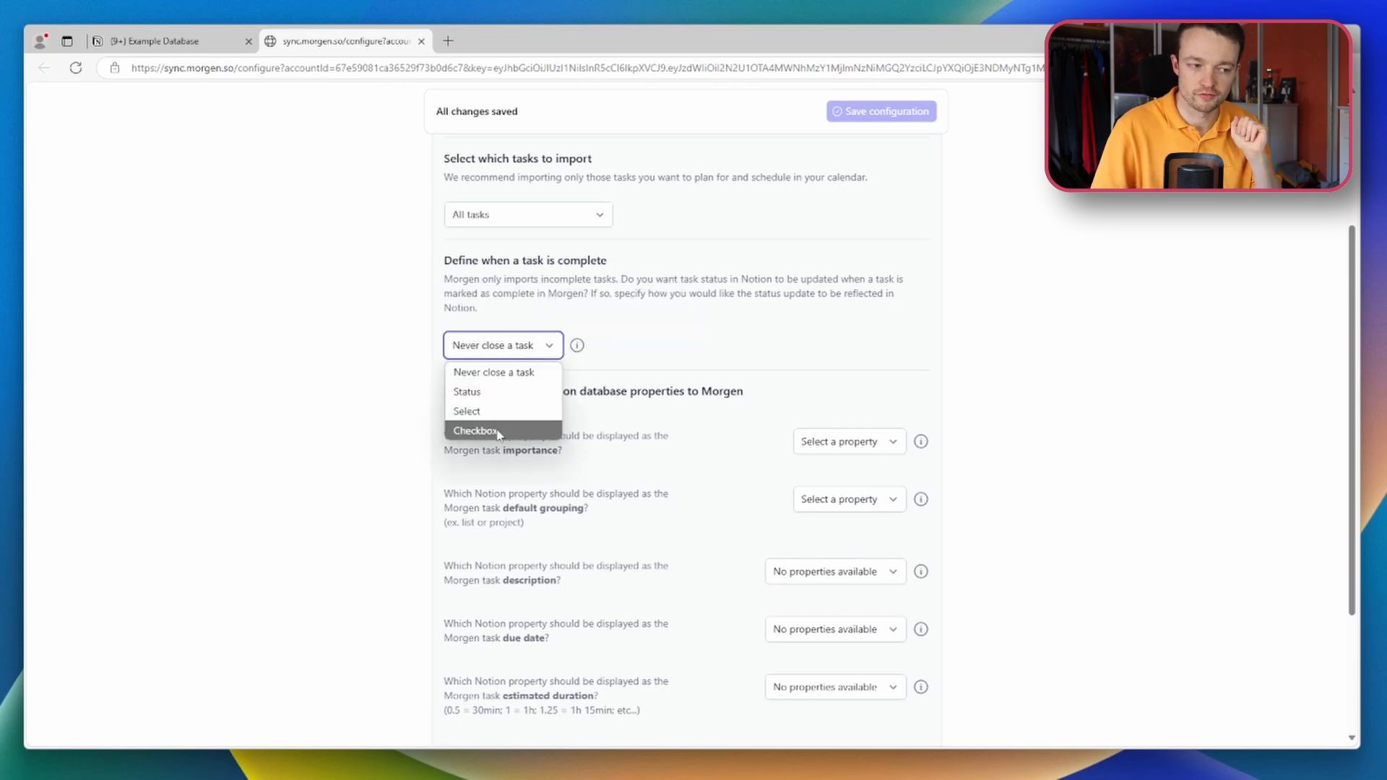
pyautogui.click(480, 430)
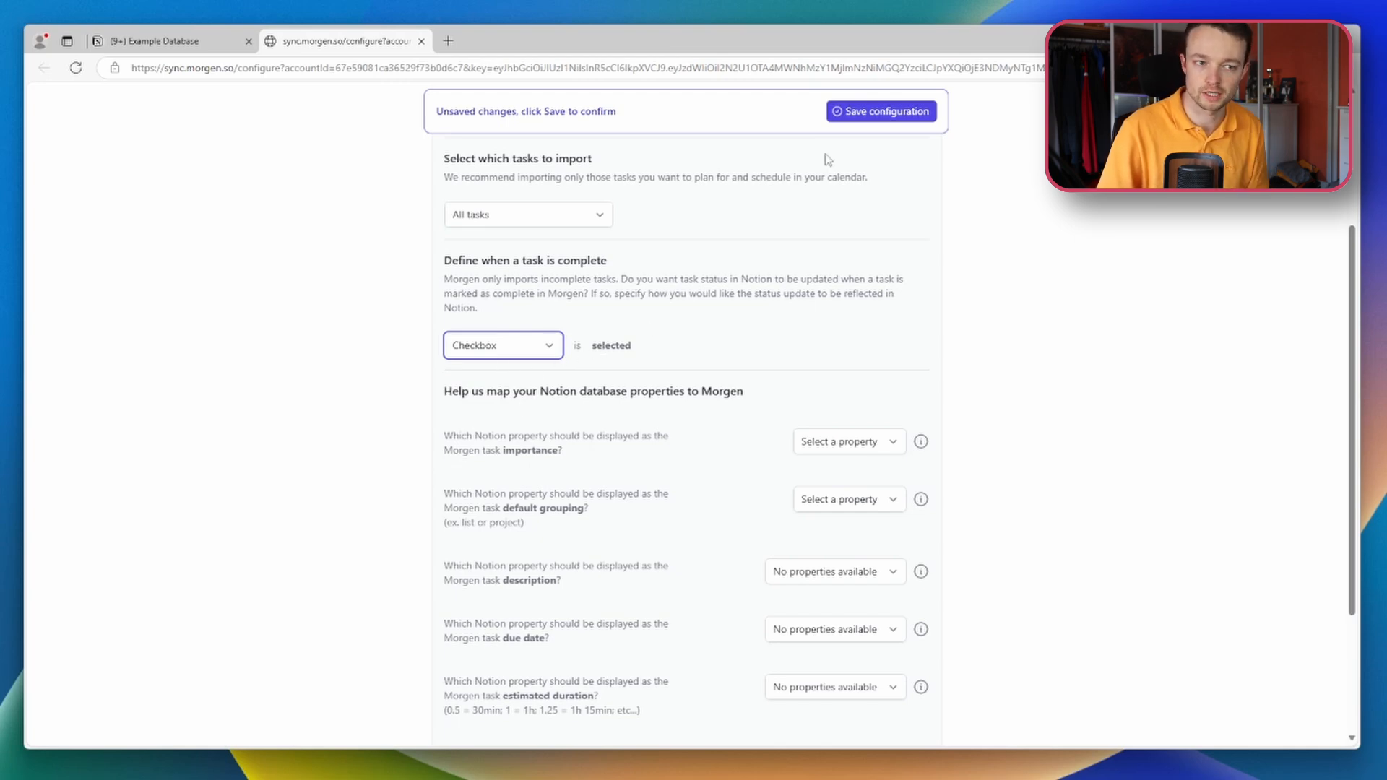
pyautogui.click(851, 111)
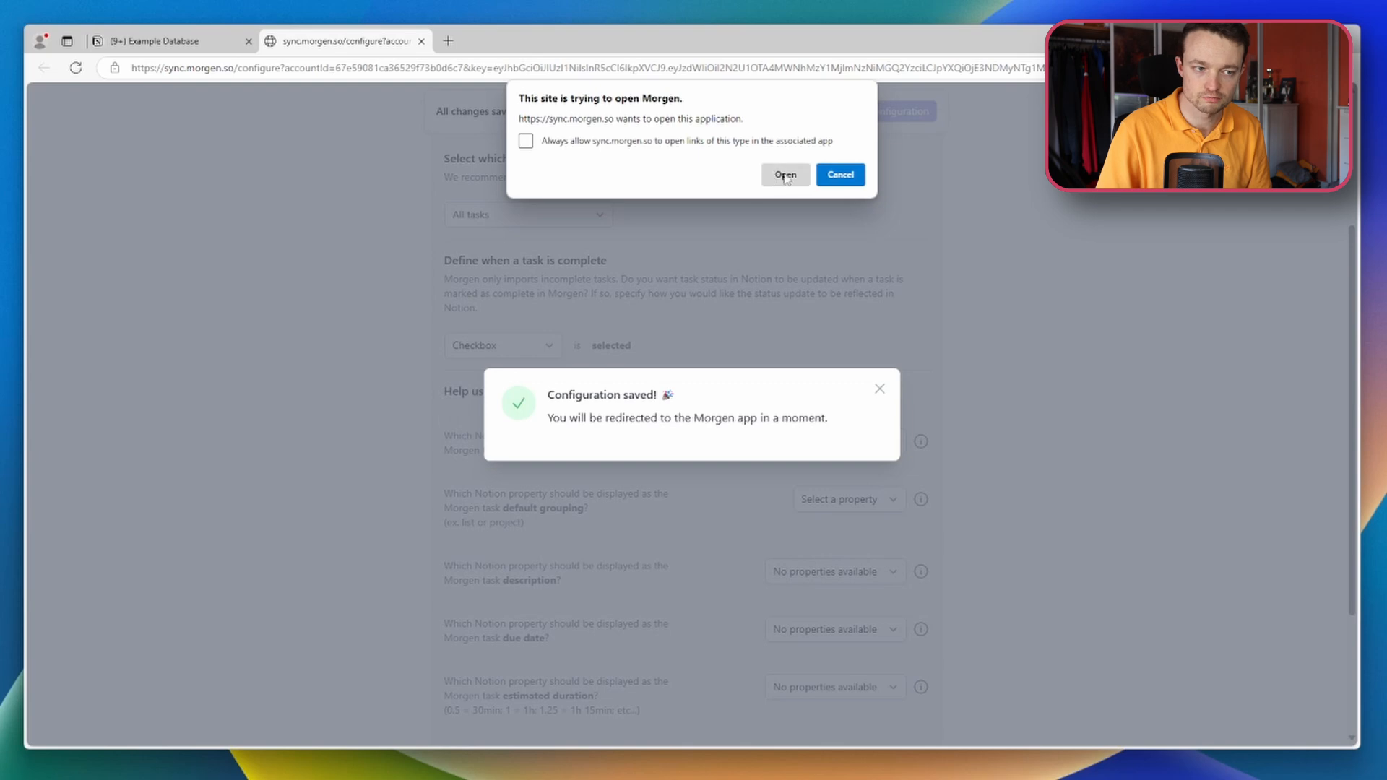
pyautogui.click(785, 175)
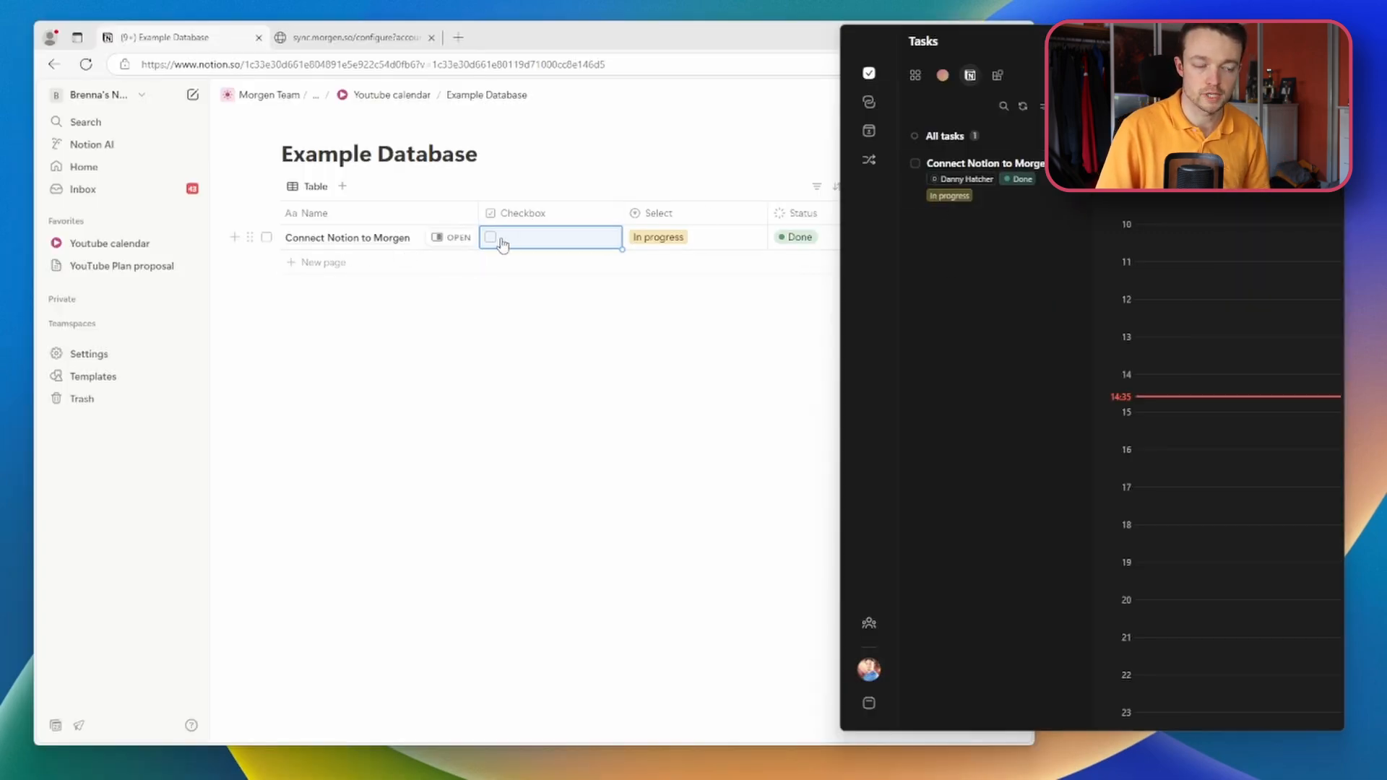
# Step: Mark "Connect Notion to Morgen" complete in Morgen and check its Checkbox value in the Notion database
pyautogui.click(915, 165)
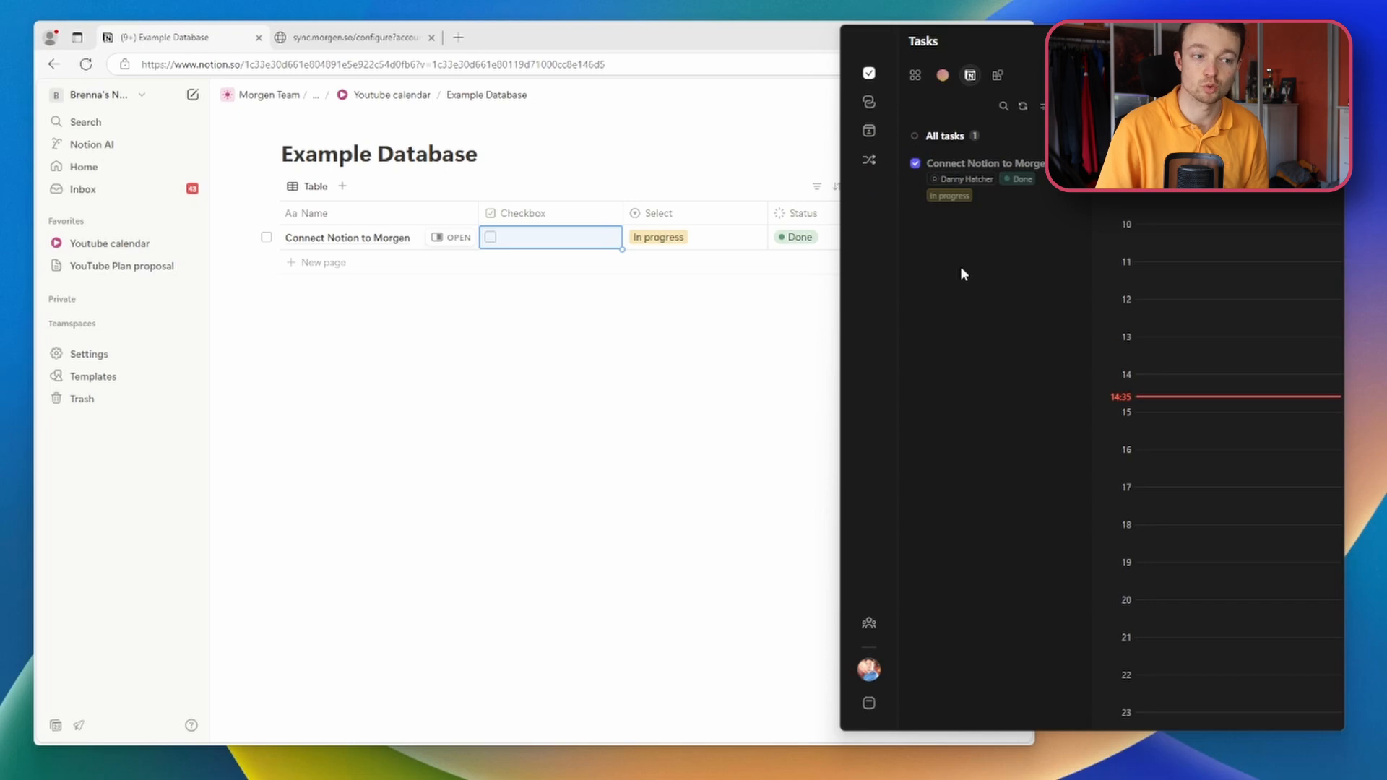
pyautogui.click(492, 236)
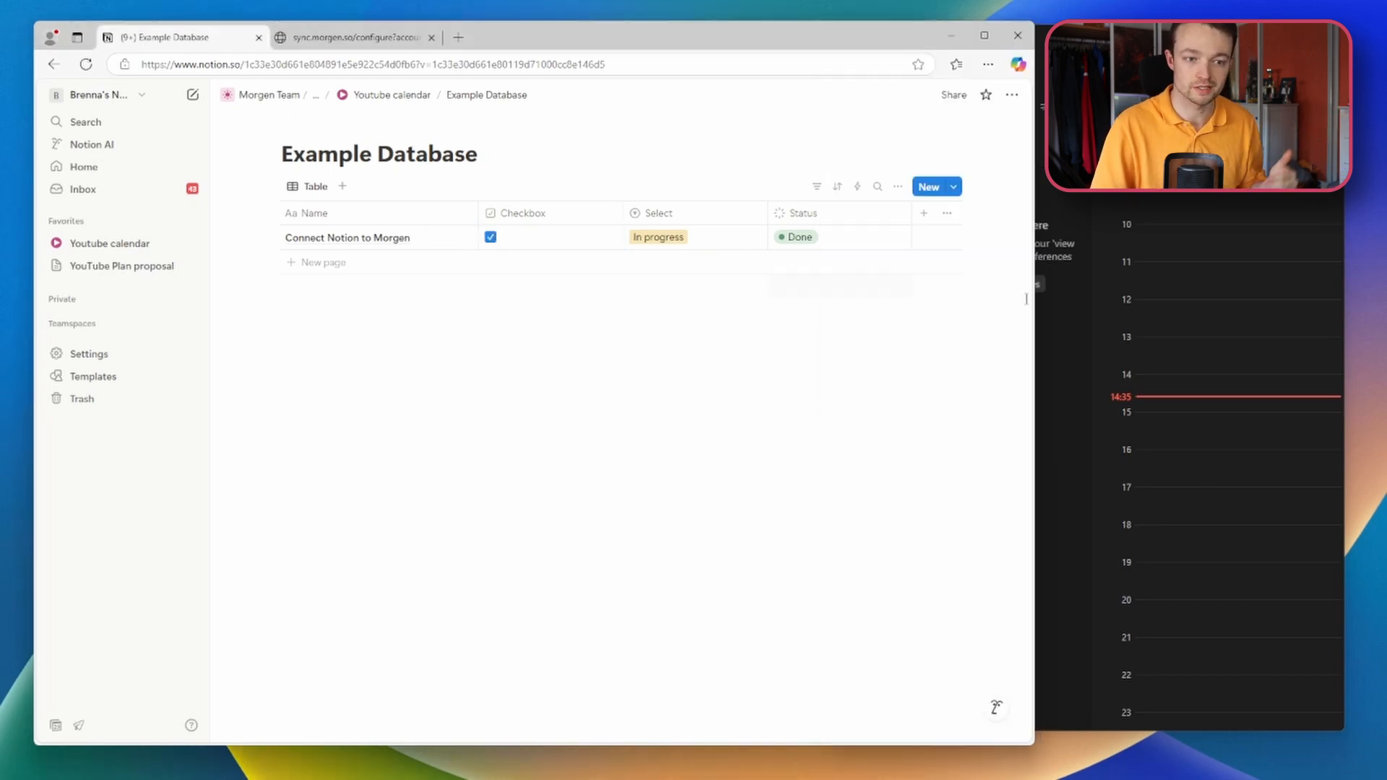
pyautogui.click(1076, 351)
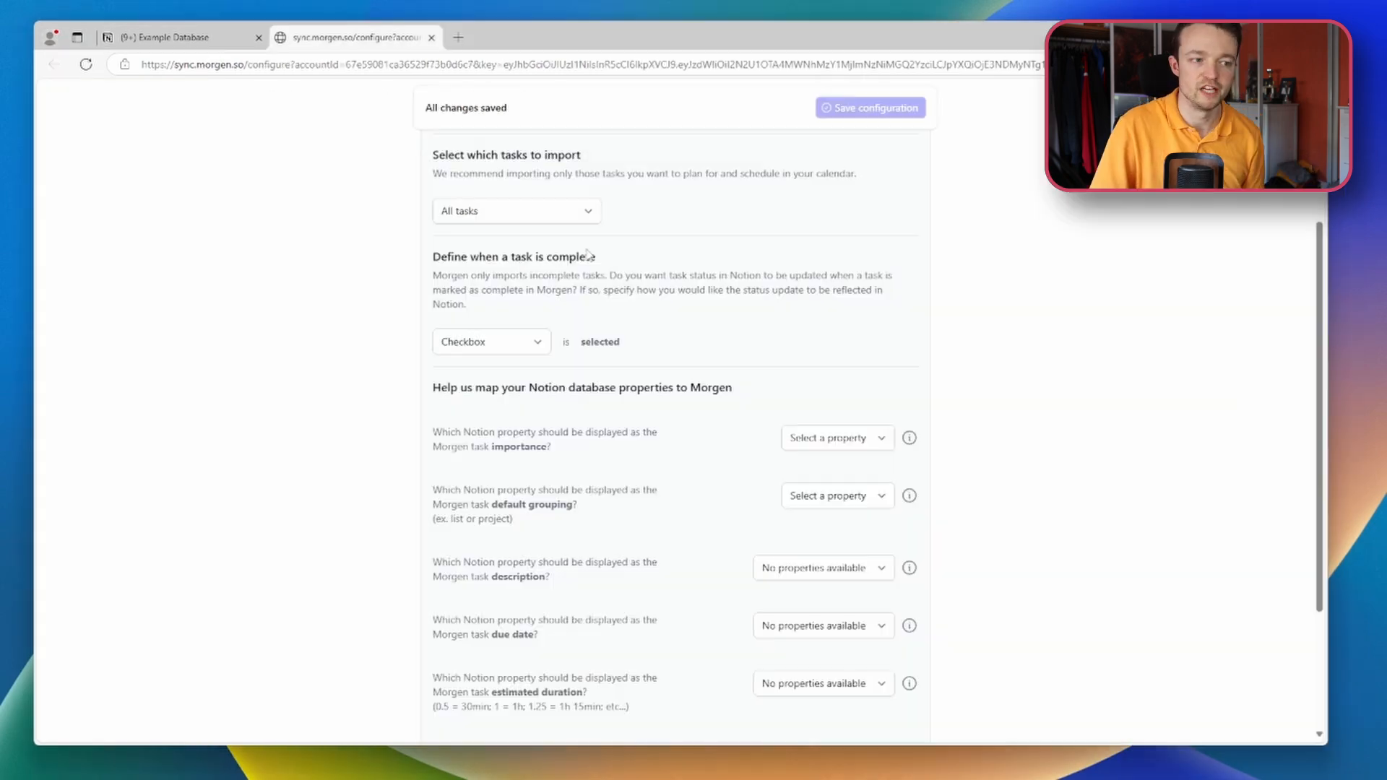
# Step: Save a completion rule where Select is Done, and test it by completing "Connect Notion to Morgen" in Morgen
pyautogui.click(537, 343)
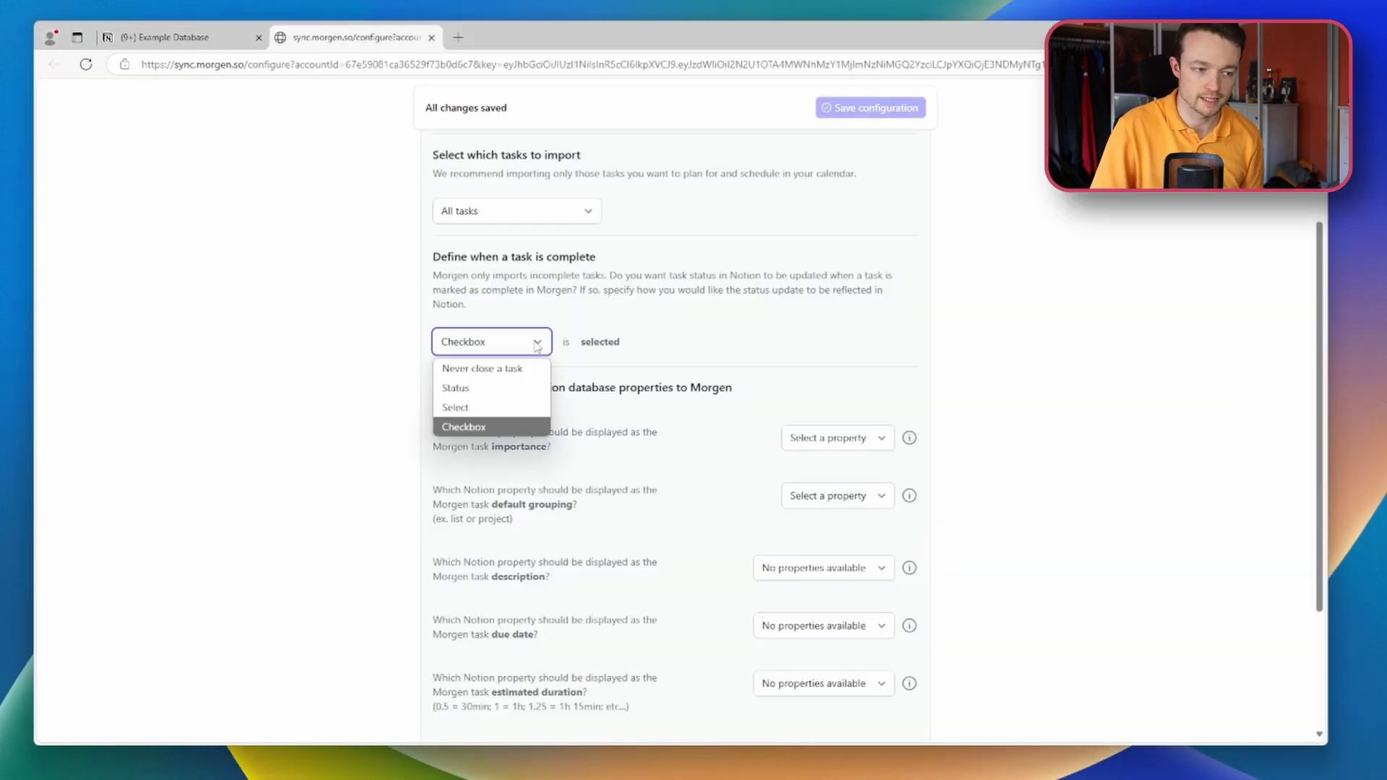
pyautogui.click(473, 407)
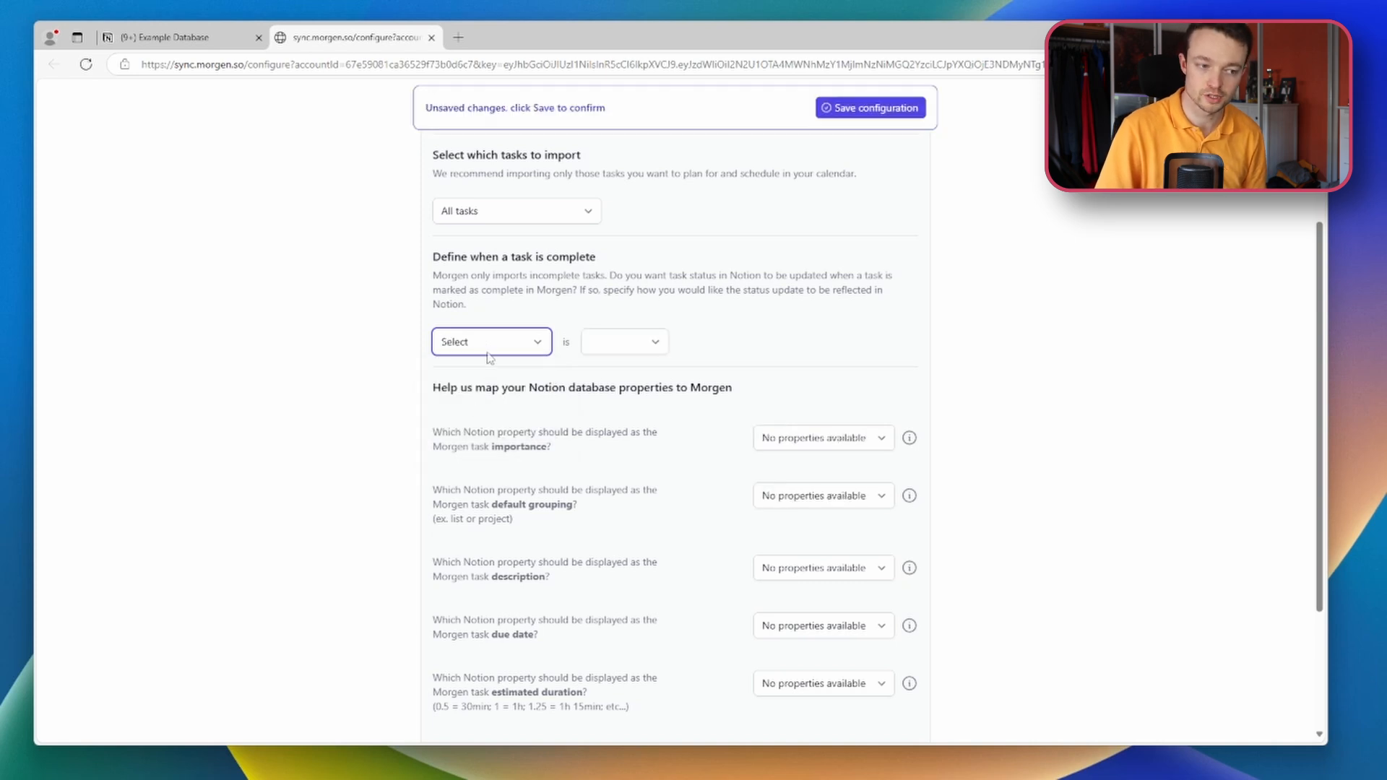
pyautogui.click(623, 342)
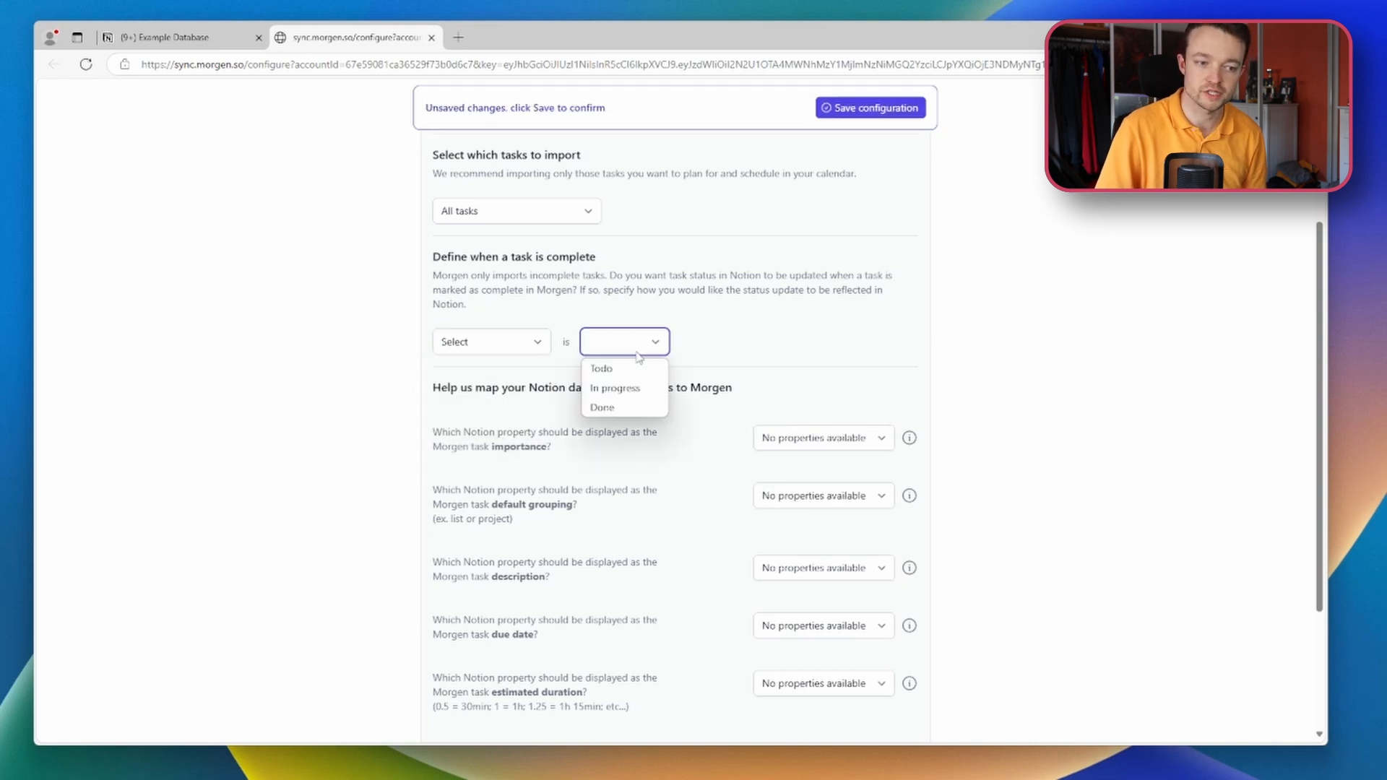
pyautogui.click(626, 409)
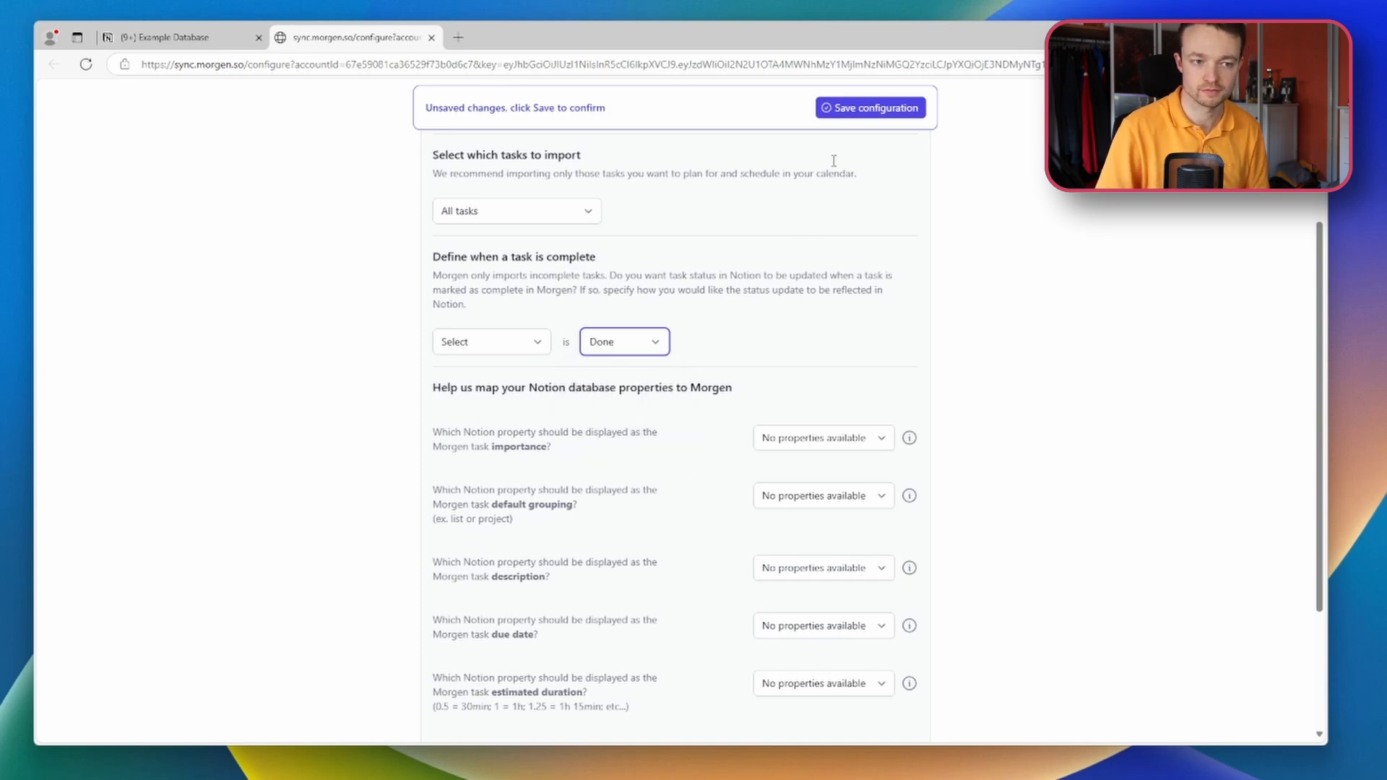
pyautogui.click(863, 112)
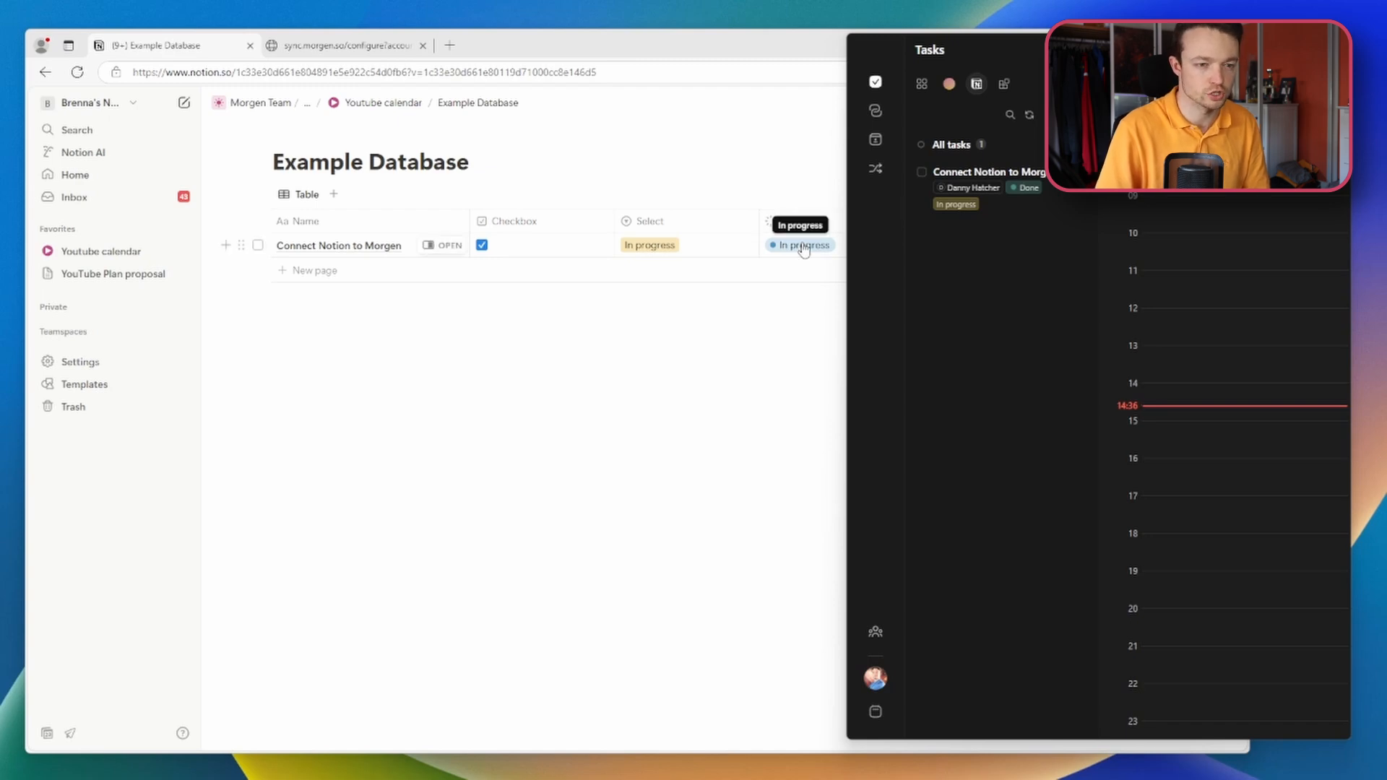
pyautogui.click(922, 174)
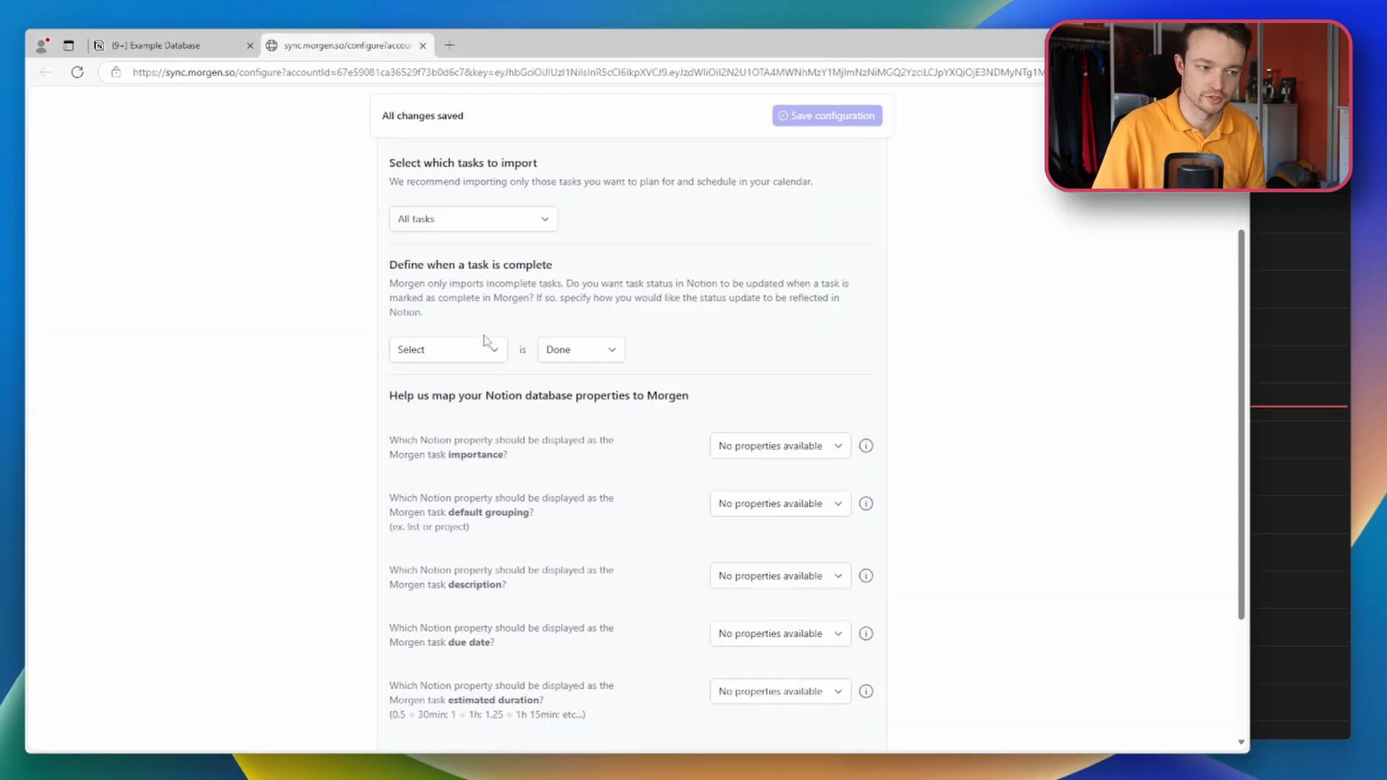
# Step: Define a task as complete when Status is Done, consulting the Status options in the Notion database, and save the configuration
pyautogui.click(484, 343)
pyautogui.click(440, 397)
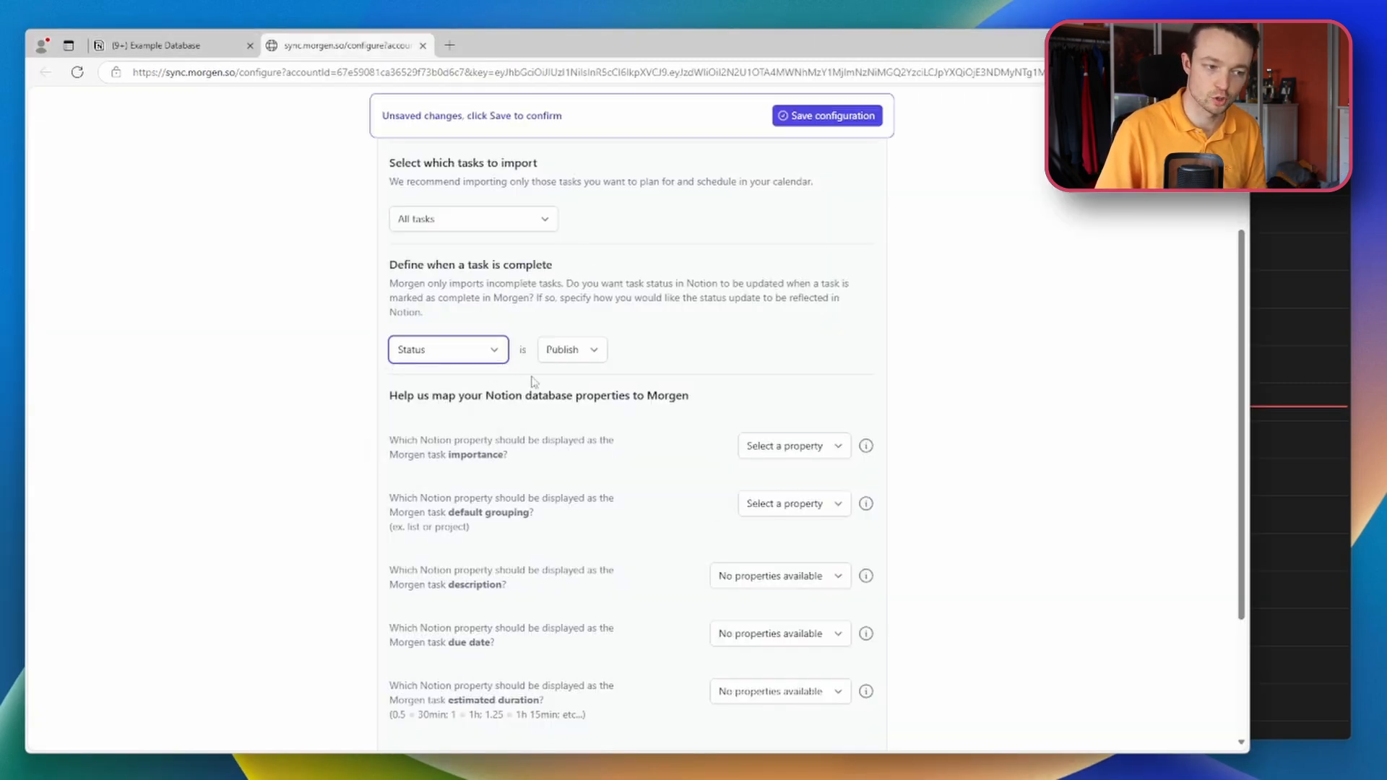
pyautogui.click(570, 350)
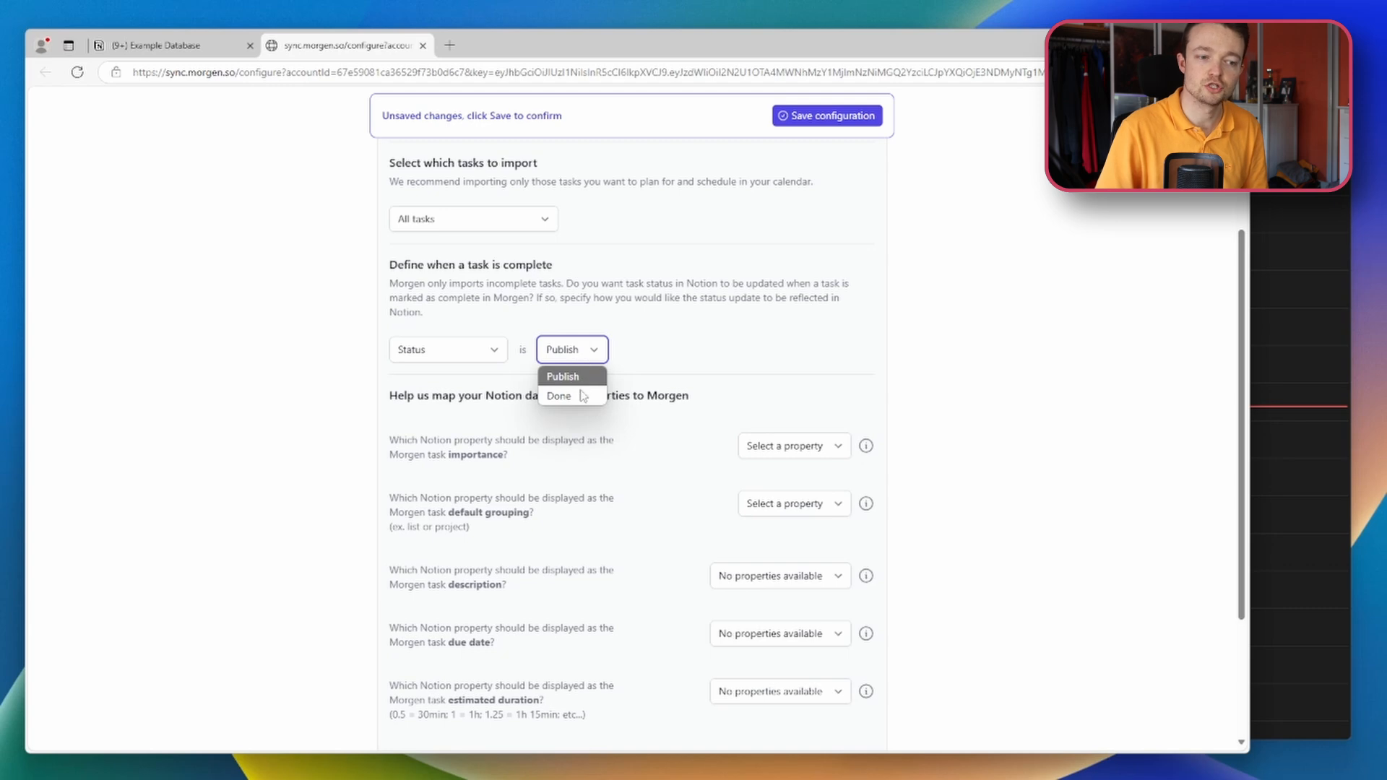
pyautogui.click(664, 349)
pyautogui.click(166, 44)
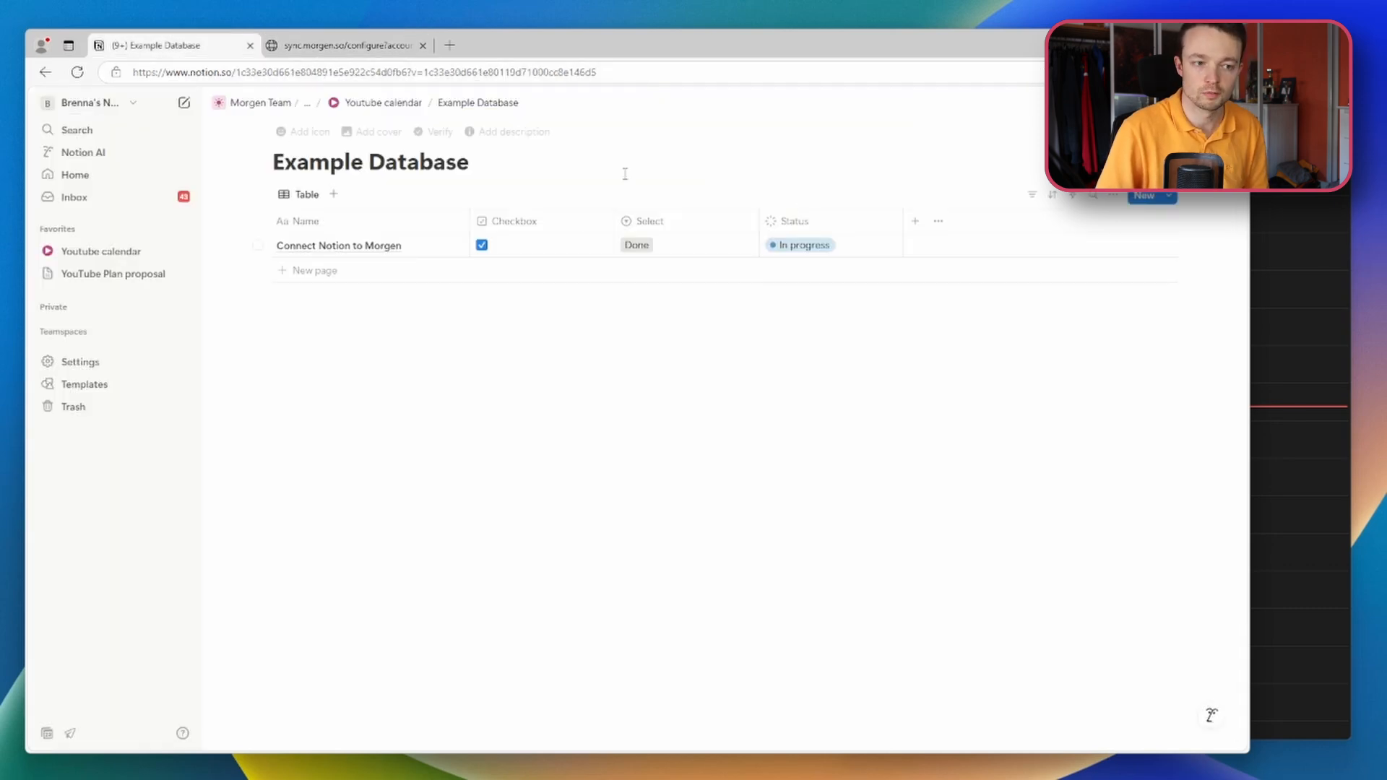
pyautogui.click(844, 249)
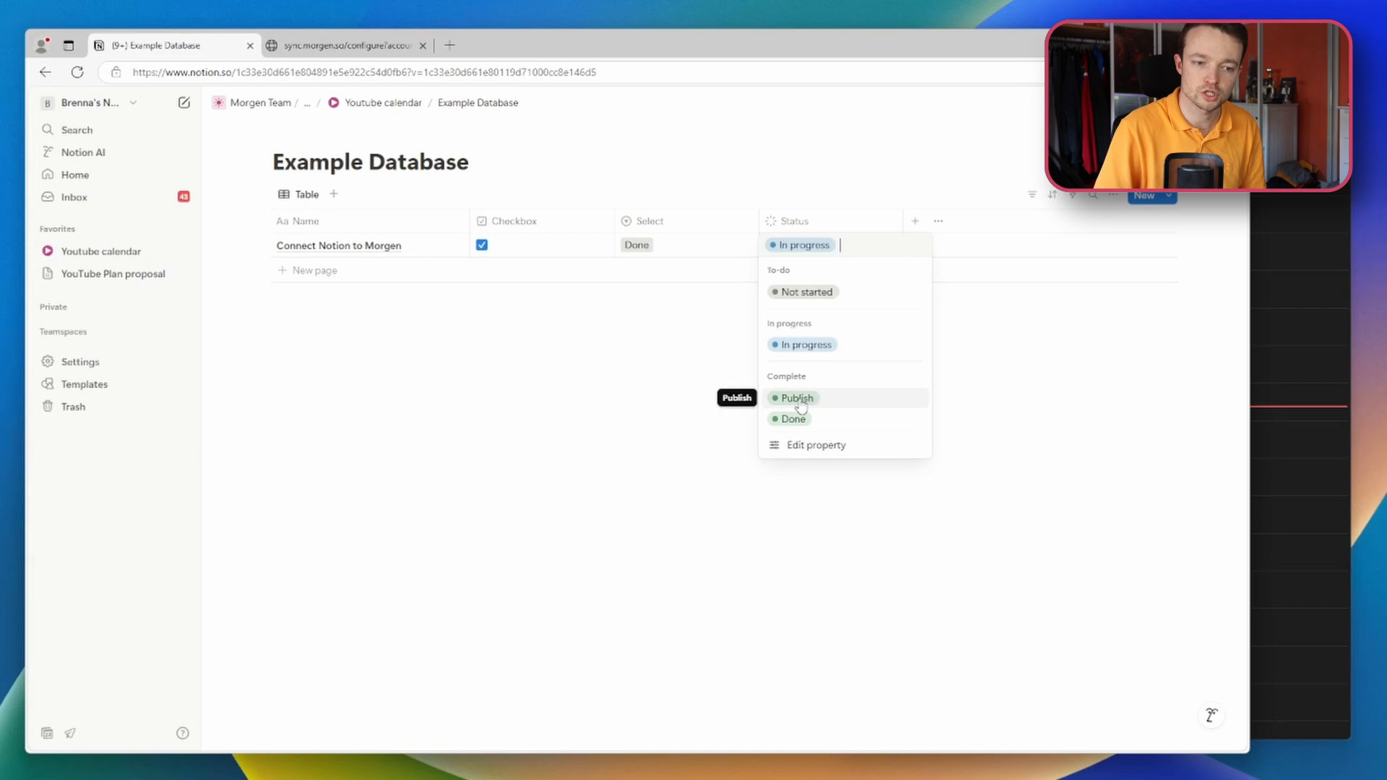
pyautogui.click(698, 373)
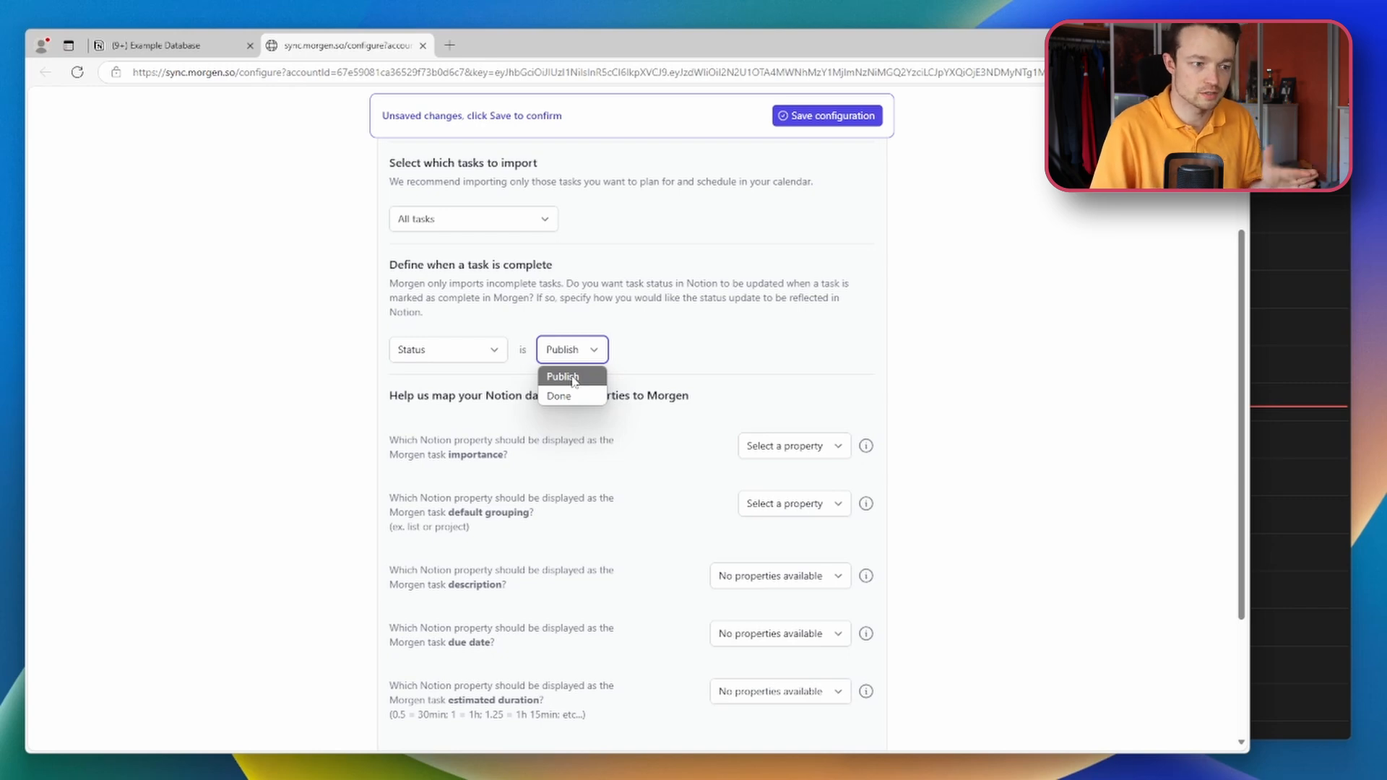
pyautogui.click(570, 396)
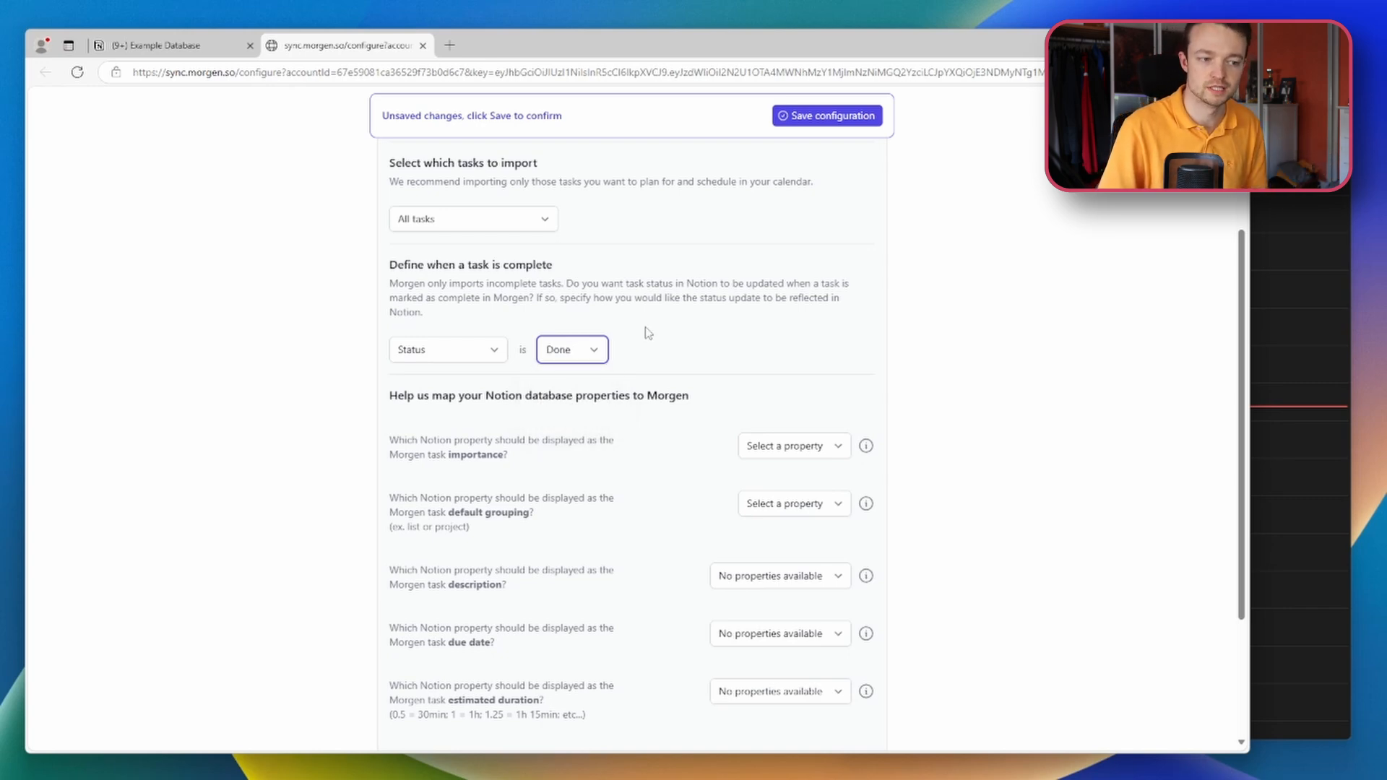
pyautogui.click(819, 119)
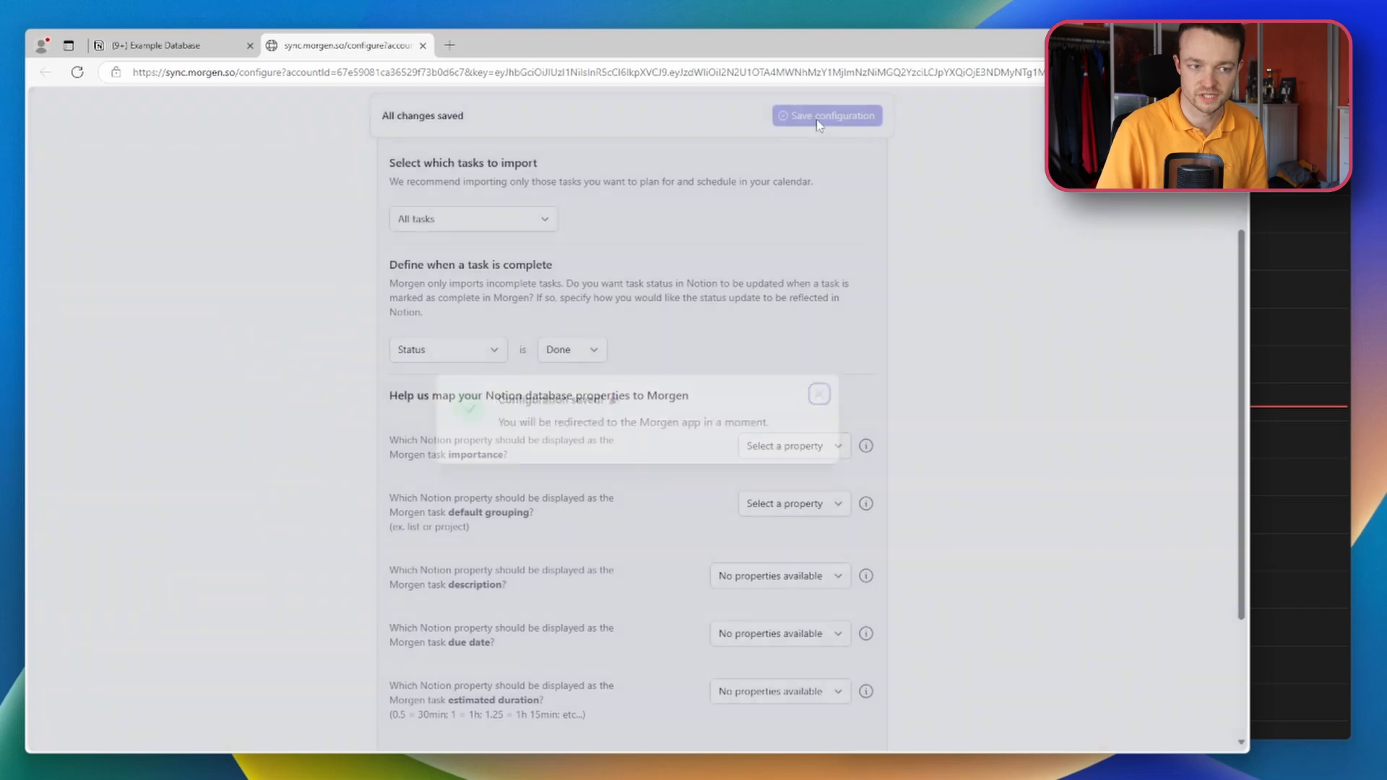